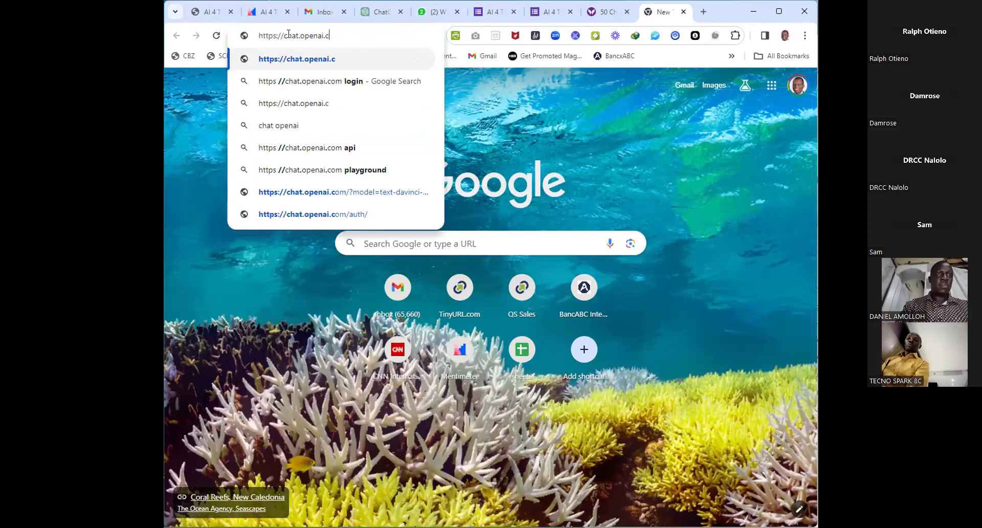
Search the web for "chatgpt" and open the ChatGPT site at chat.openai.com.
text(chatgpt)
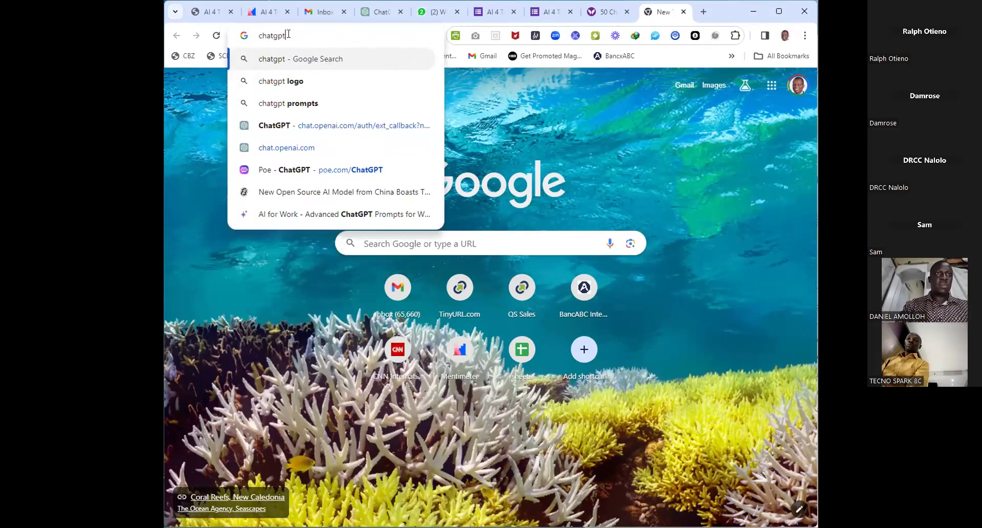
key(Return)
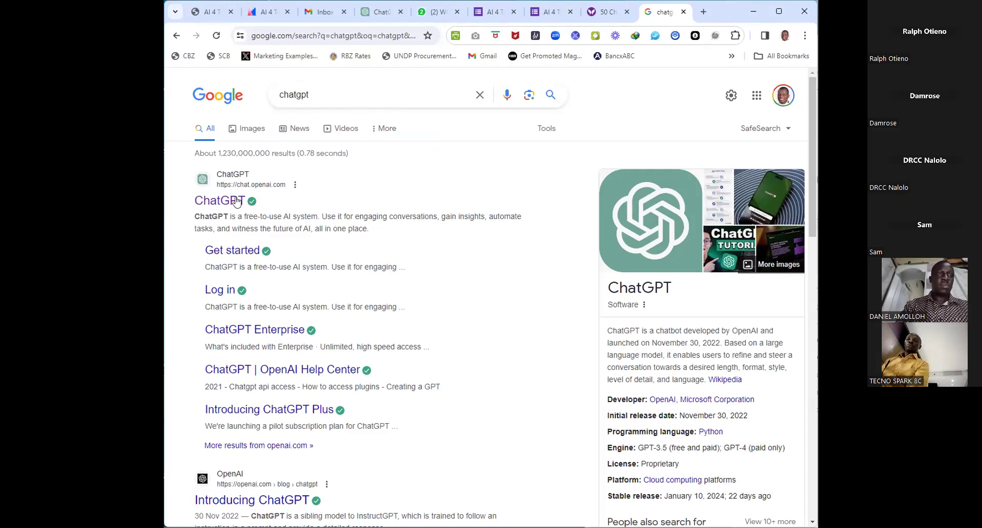
click(218, 203)
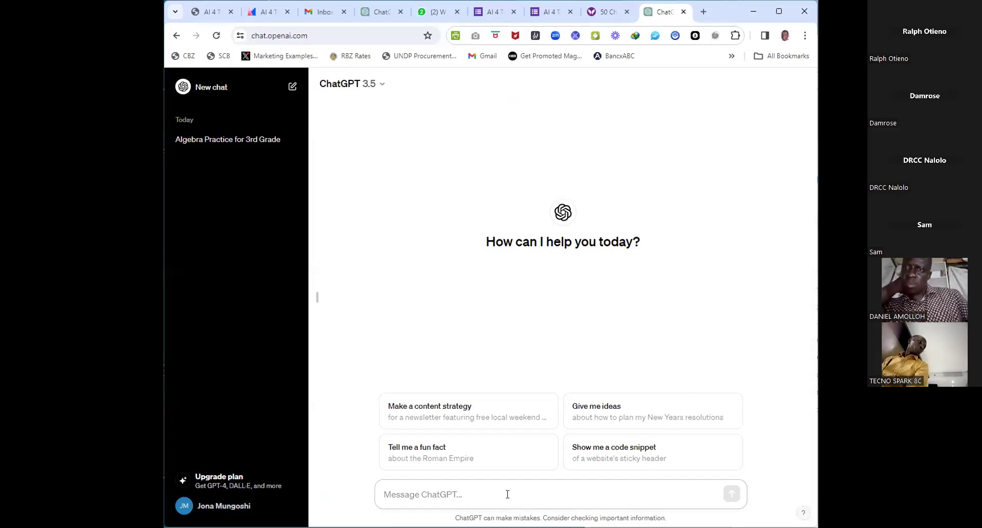
Ask ChatGPT to "Write a sad poem".
click(507, 494)
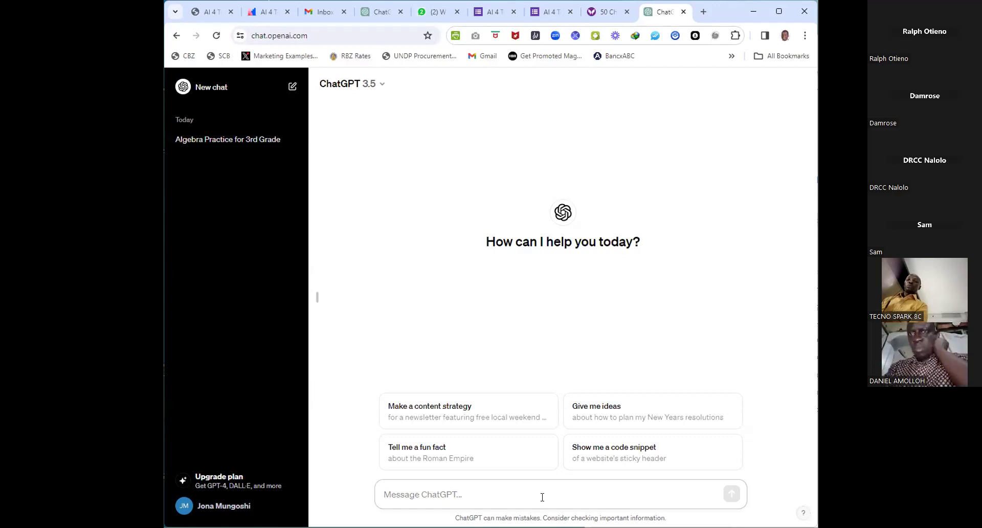
text(Wr)
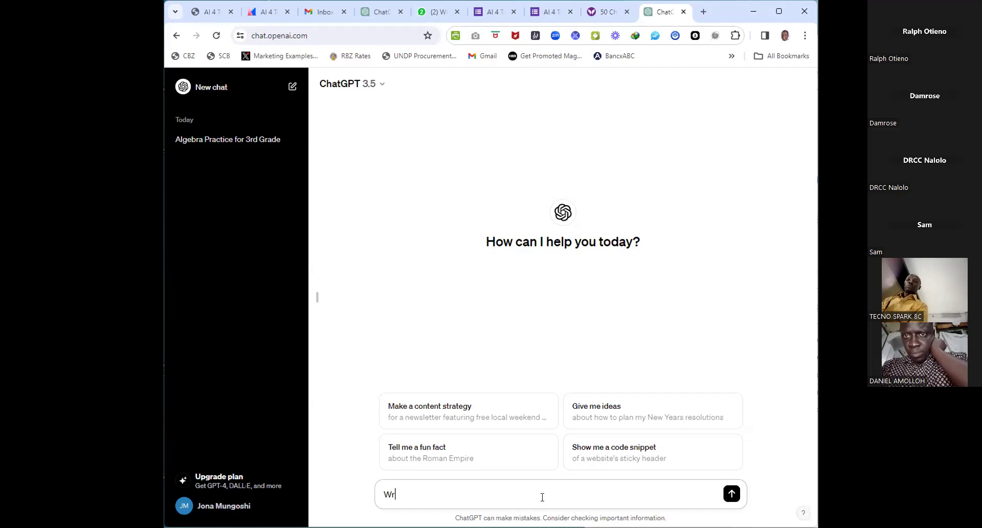
text(ite a sad poem)
key(Return)
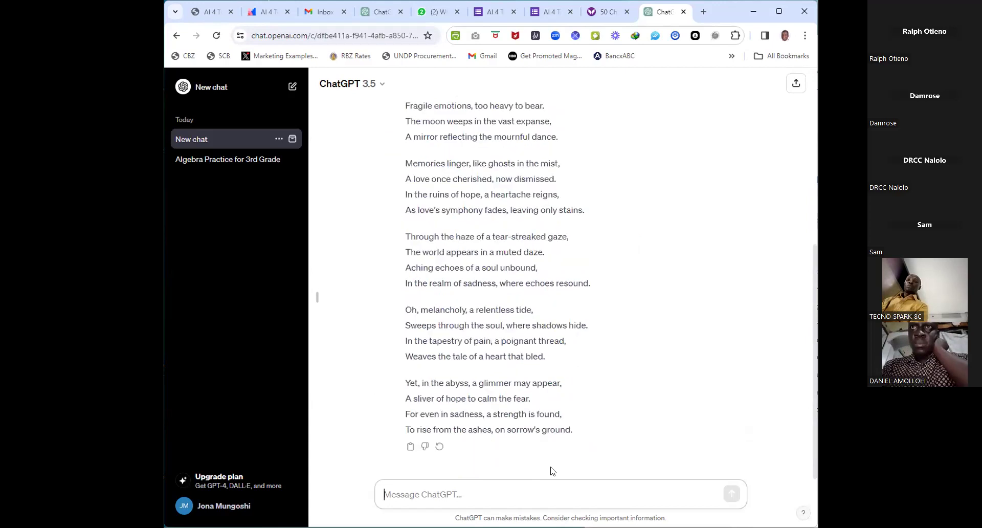
Look through the generated sad poem and copy the whole response.
scroll(551, 470, up, 6)
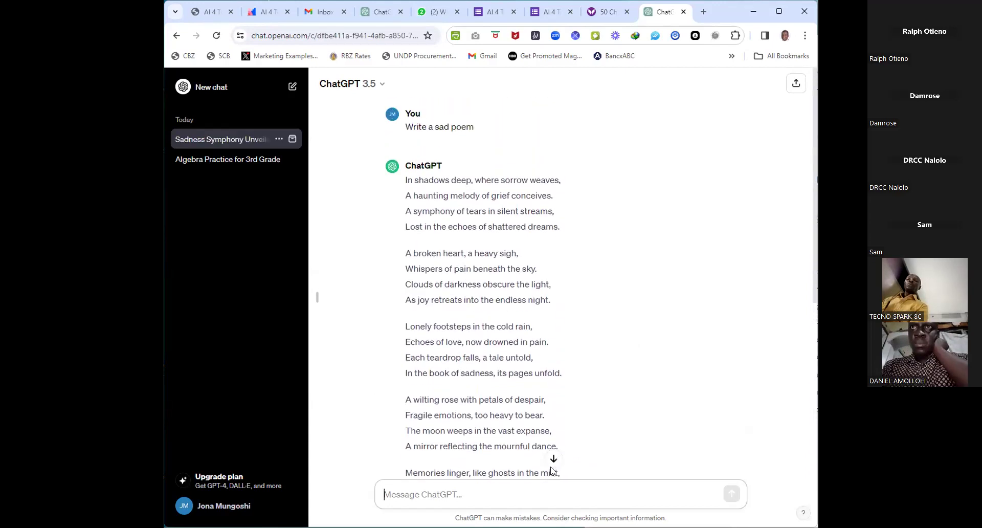
right_click(538, 179)
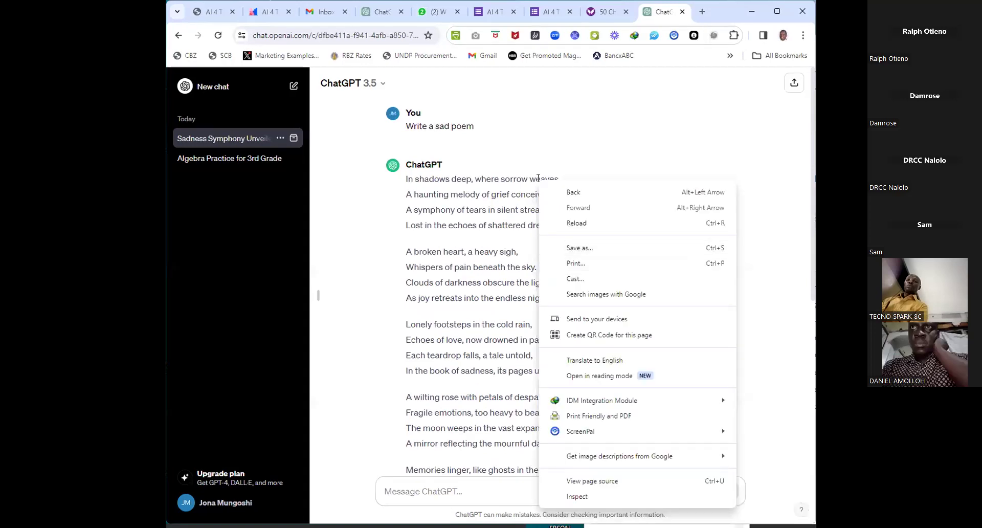
click(510, 296)
scroll(509, 297, down, 6)
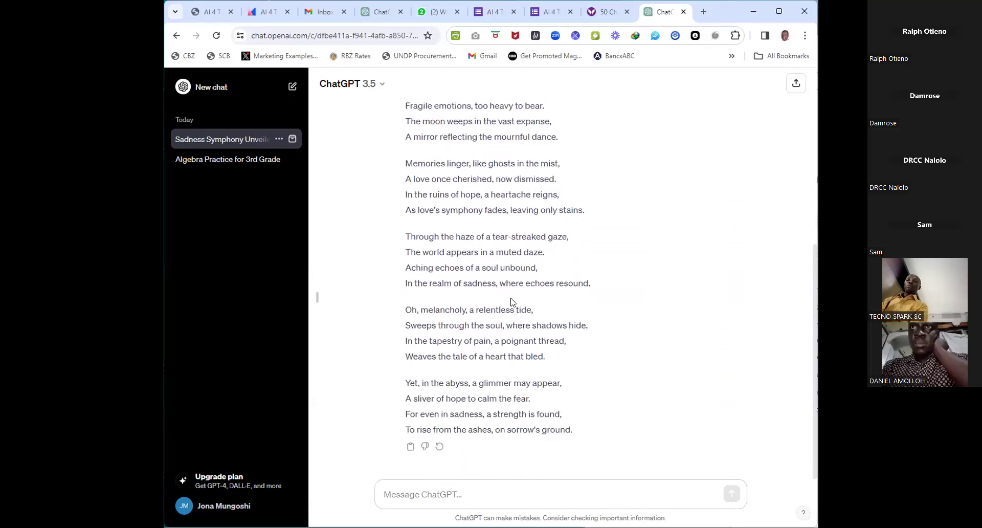
click(410, 447)
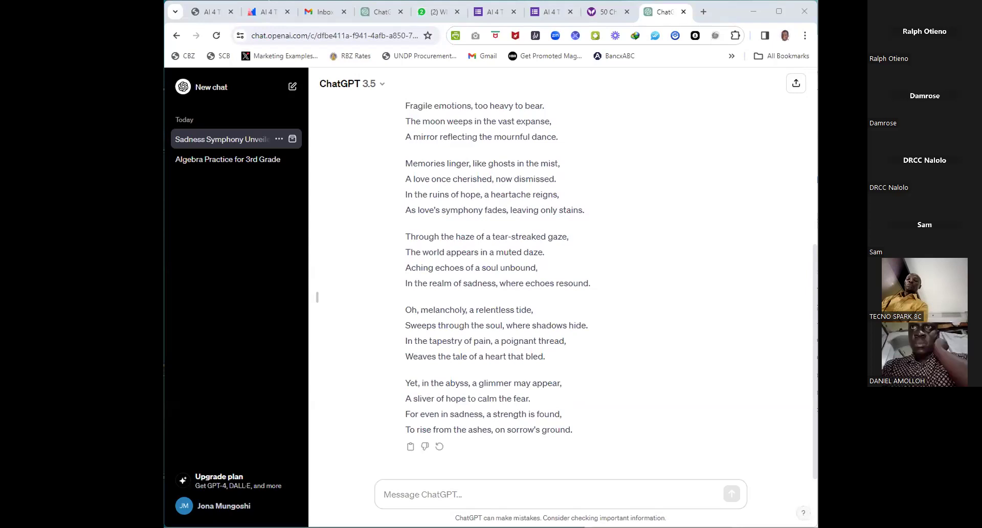
Switch to WhatsApp Web, send the copied poem to the LL4GE Zambia 2 group, and expand the sent message in full.
click(435, 12)
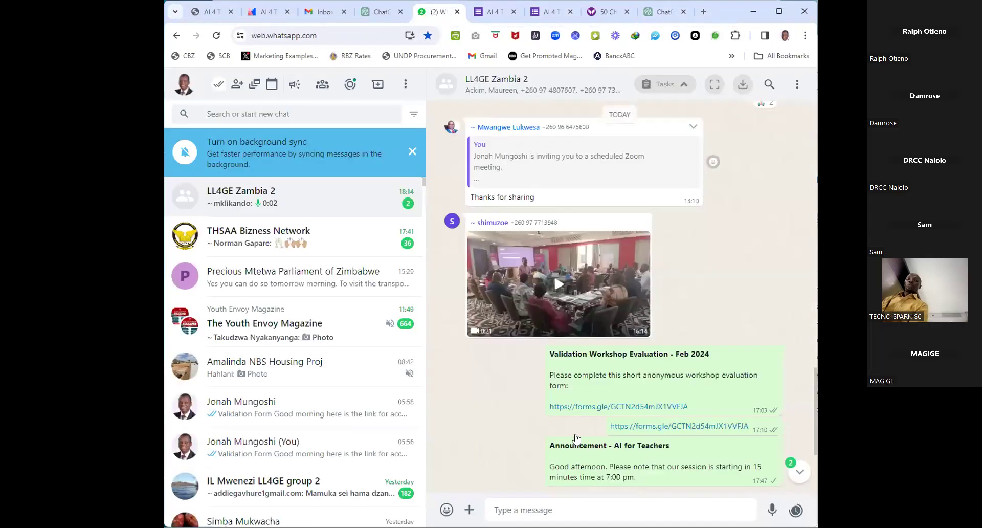
click(560, 506)
key(ctrl+v)
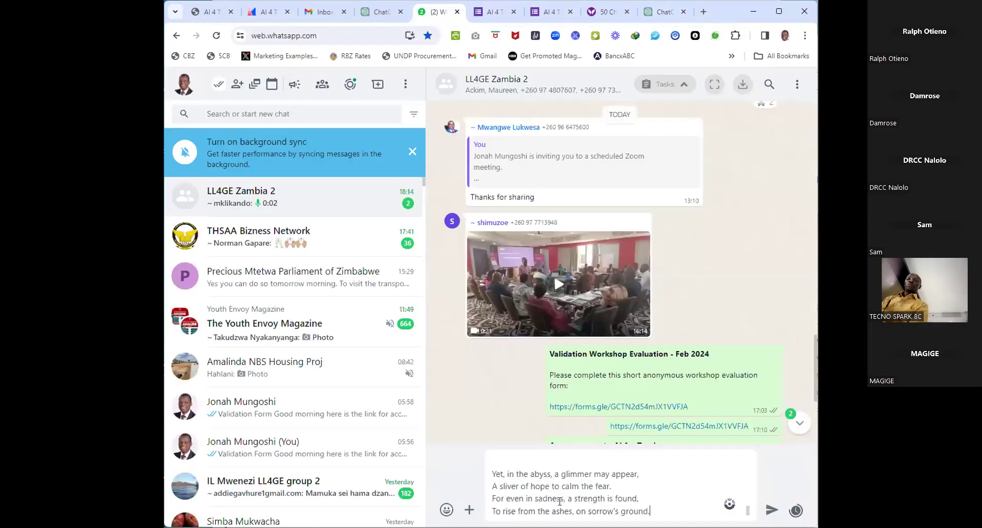
key(Return)
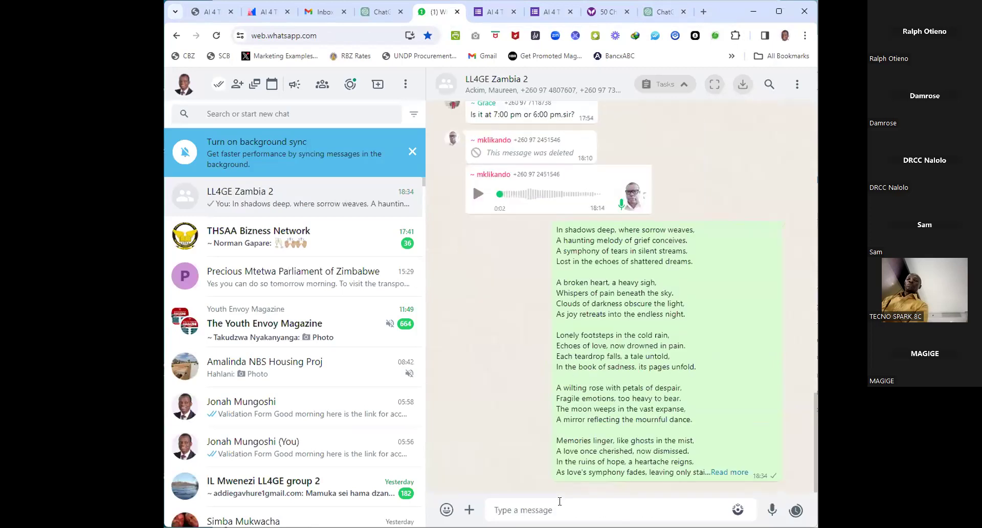
click(728, 471)
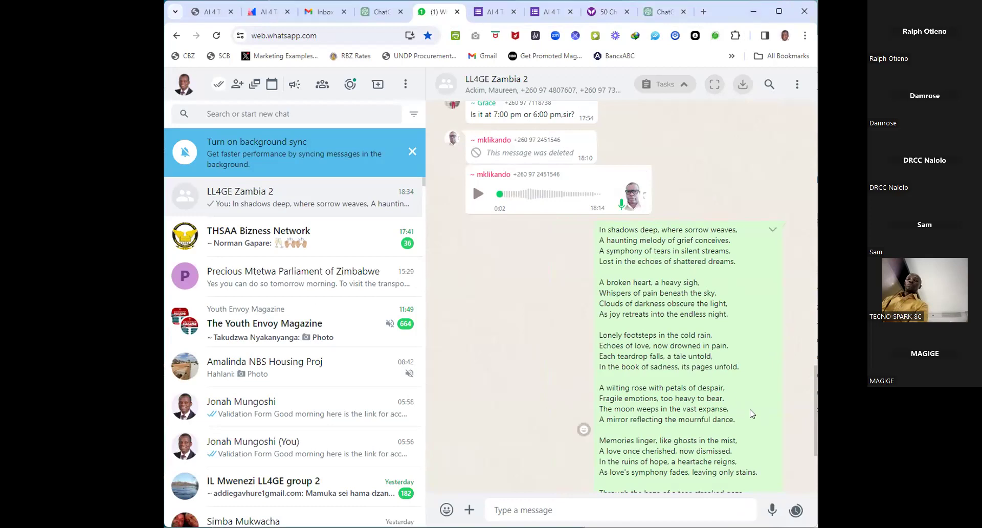
Return to the ChatGPT poem conversation and submit the prompt "write a Nice love letter".
click(665, 11)
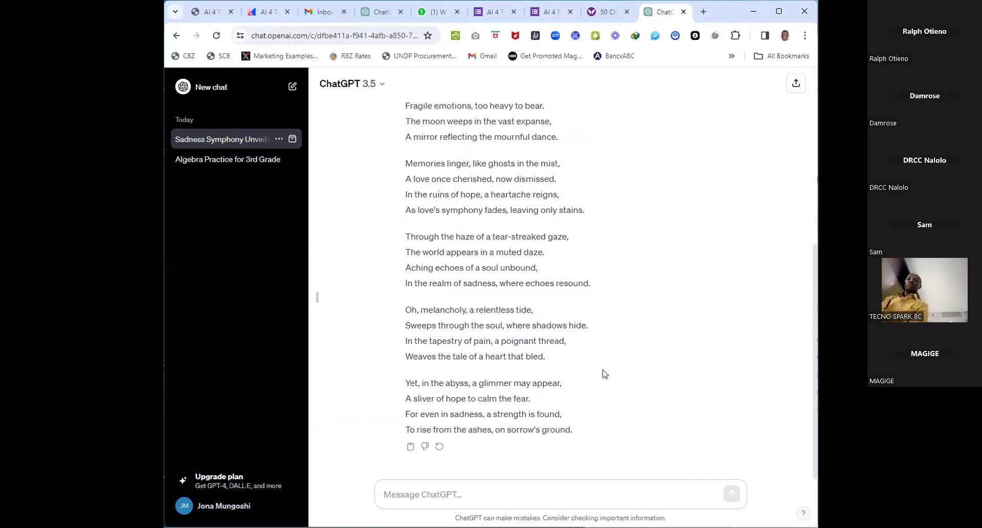
scroll(604, 374, up, 6)
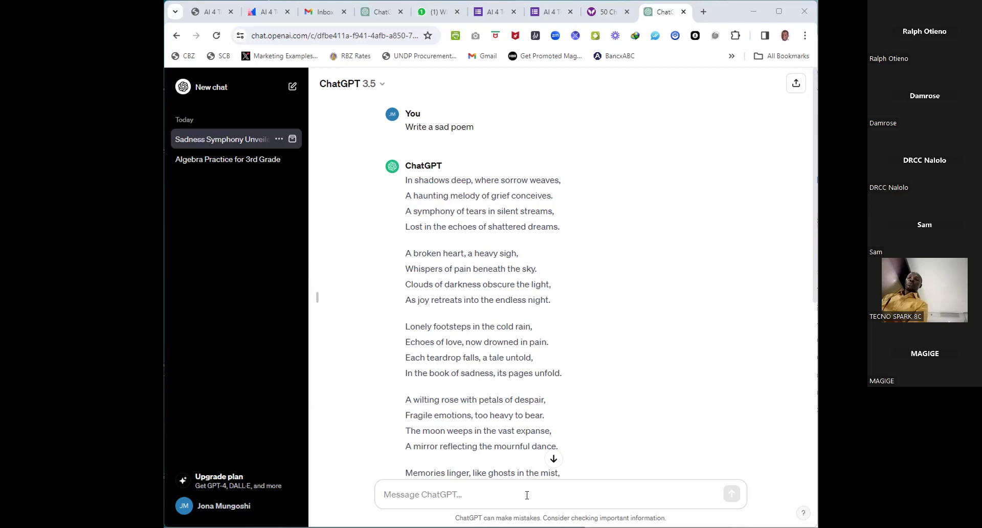
key(ctrl+v)
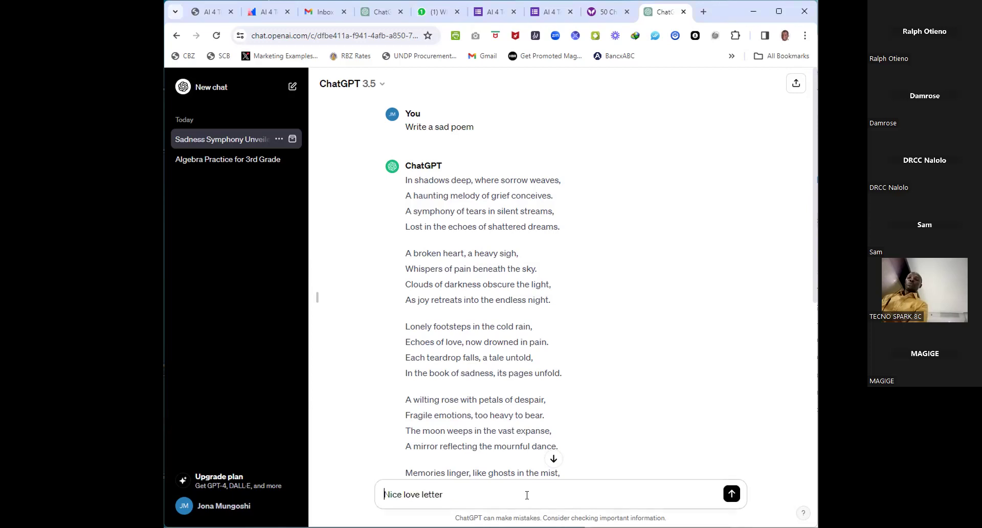
text(write a)
key(Return)
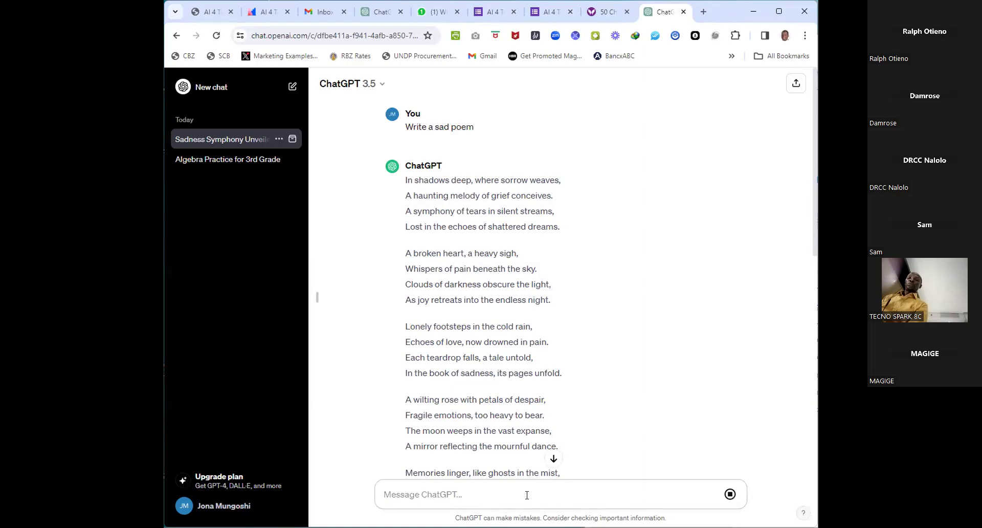
scroll(526, 494, down, 12)
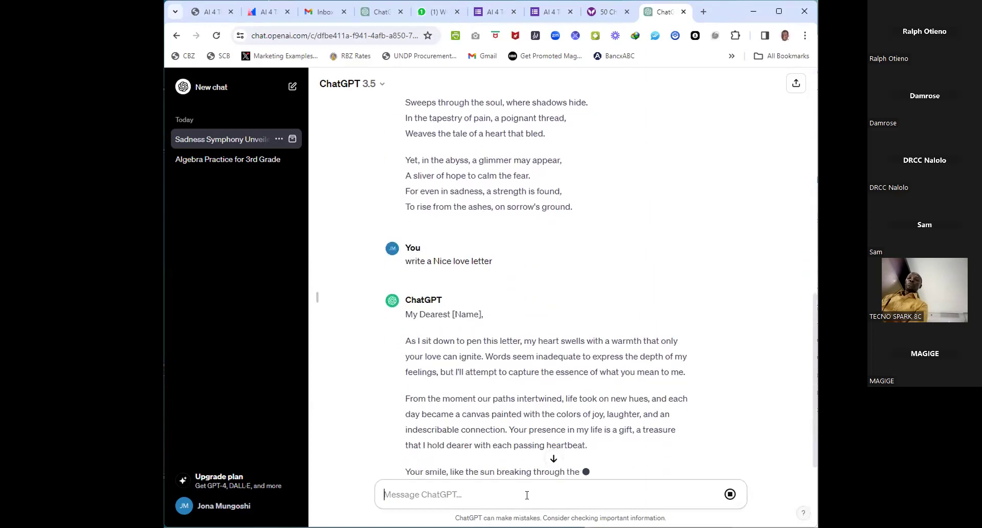
scroll(527, 495, down, 2)
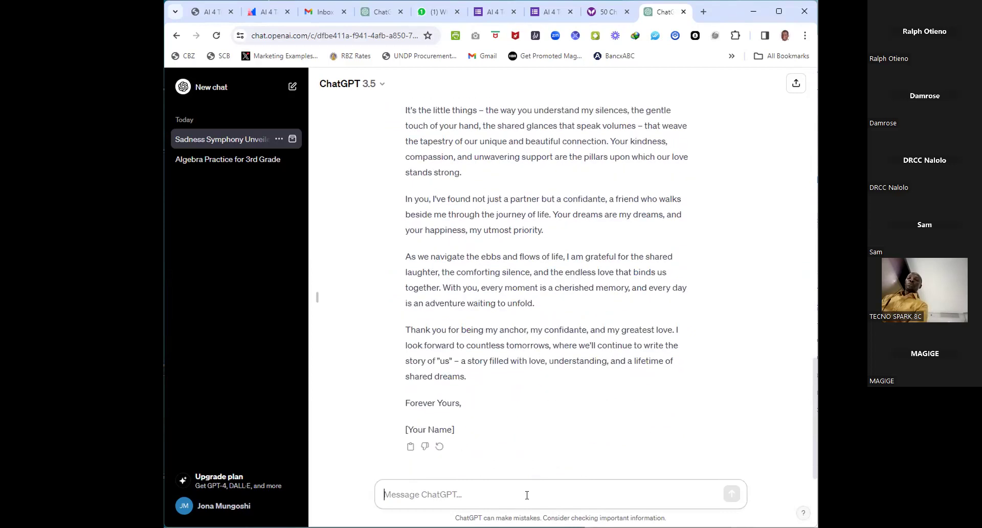
Select the entire generated love letter, from "My Dearest [Name]," to "[Your Name]", and copy it.
drag(469, 428, 435, 375)
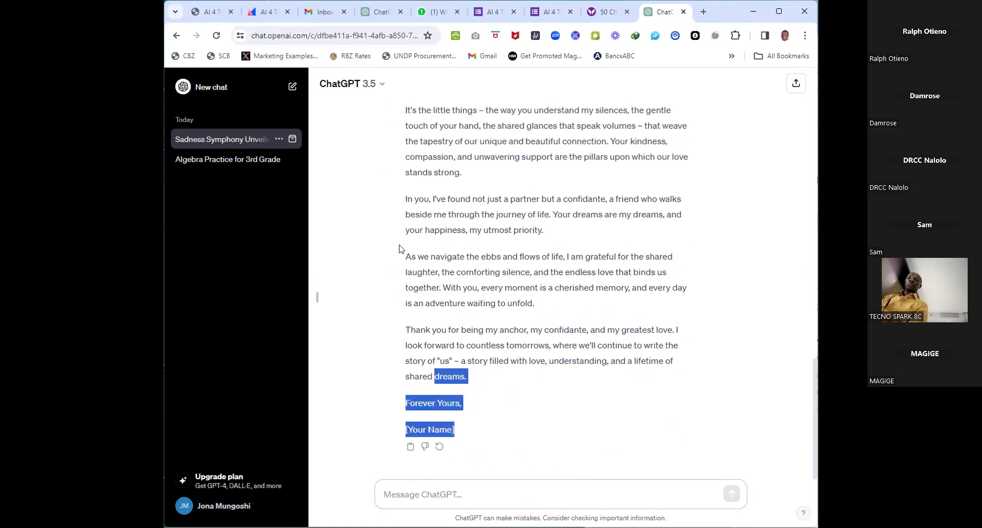
scroll(401, 251, up, 10)
shift+click(399, 265)
right_click(446, 287)
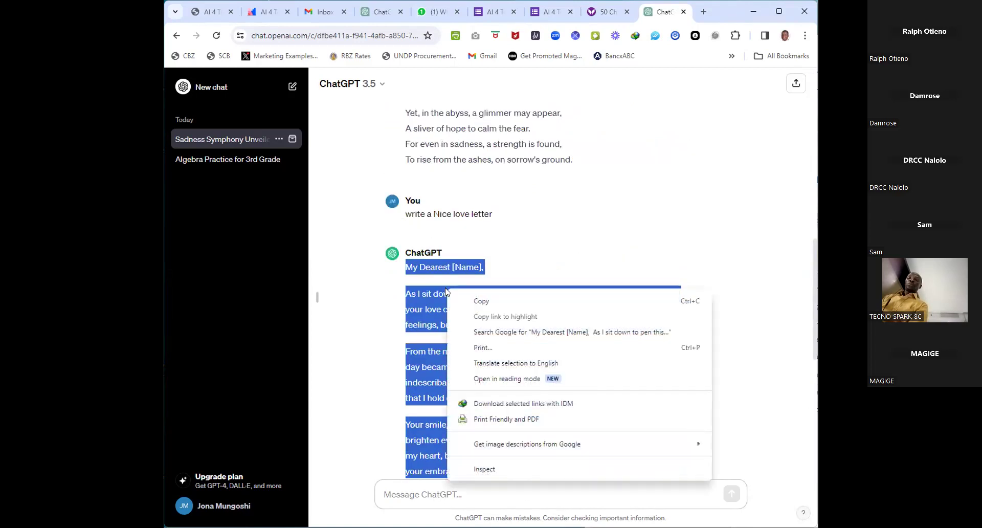
click(477, 304)
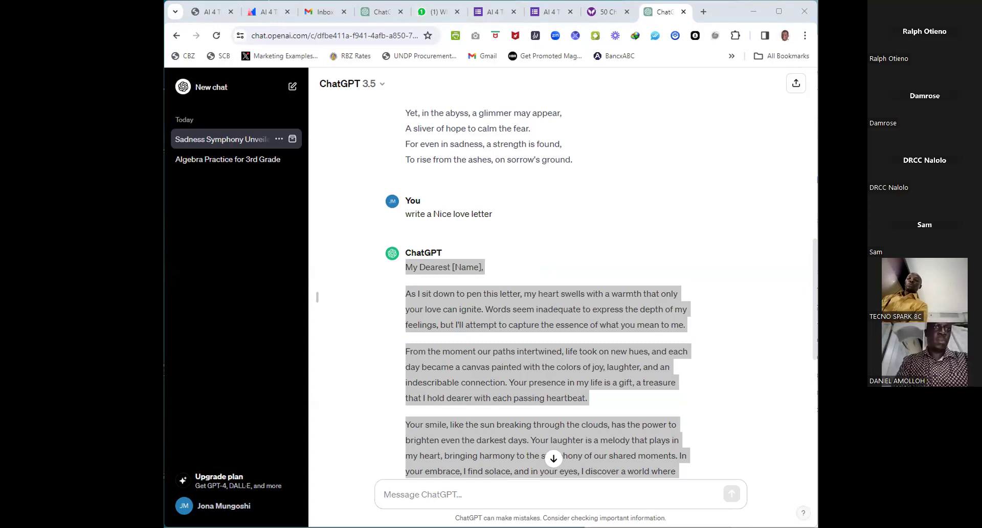
Switch to WhatsApp Web, send the copied love letter to the LL4GE Zambia 2 group, and expand the sent message in full.
click(435, 11)
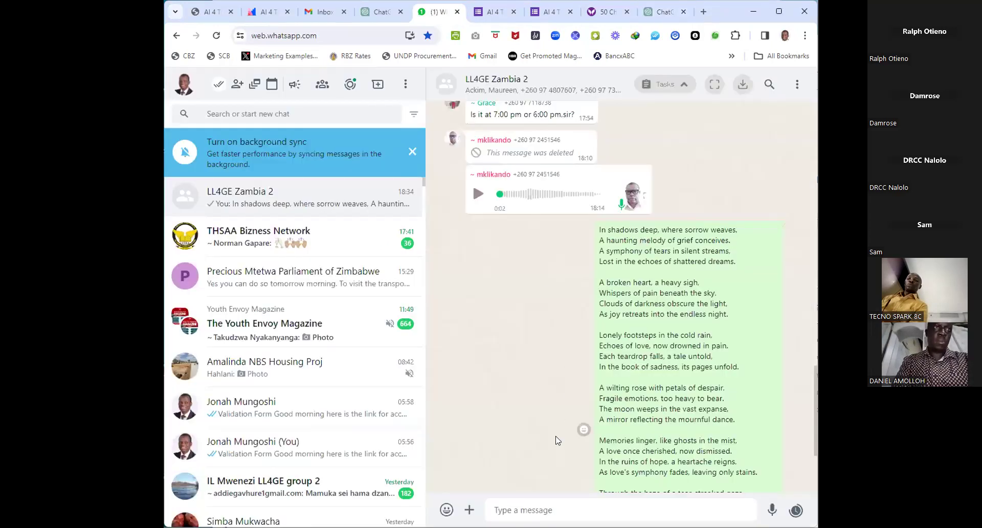
click(563, 506)
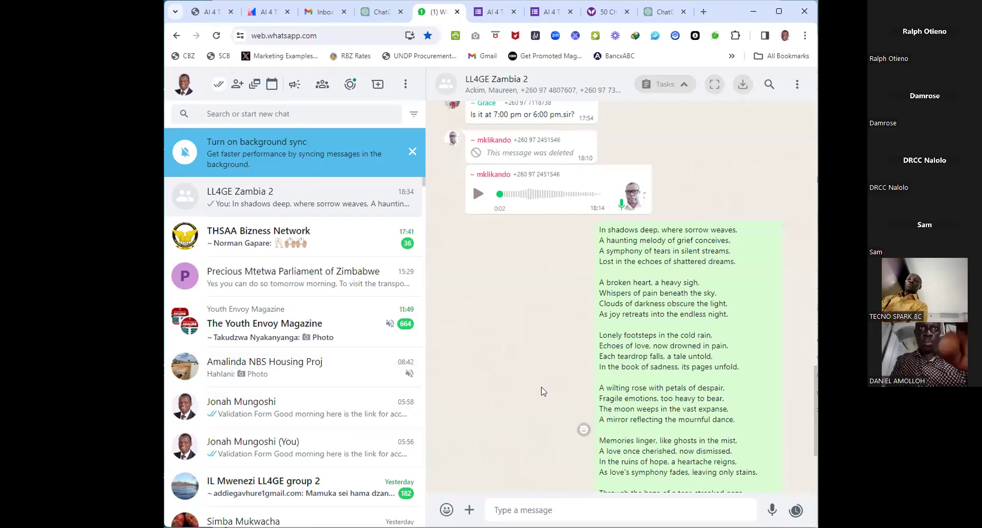
key(ctrl+v)
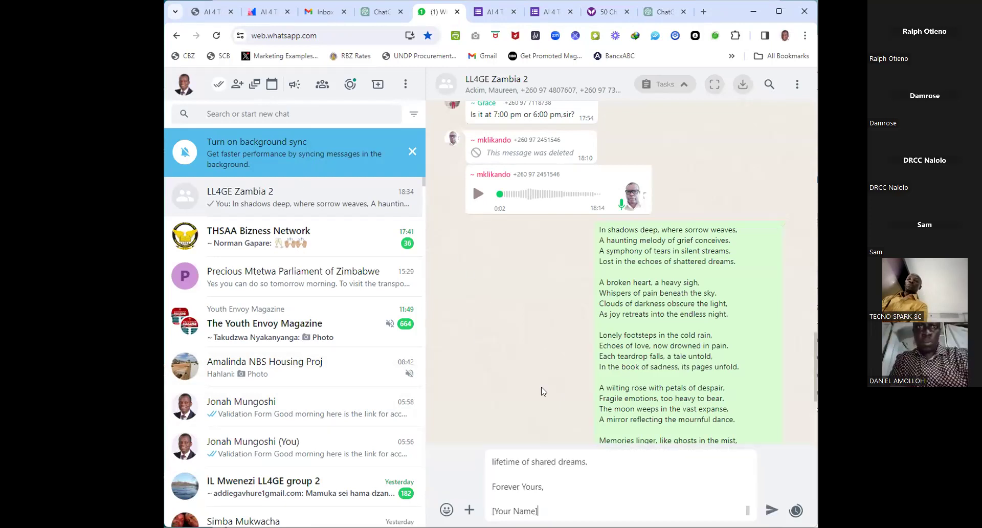
key(Return)
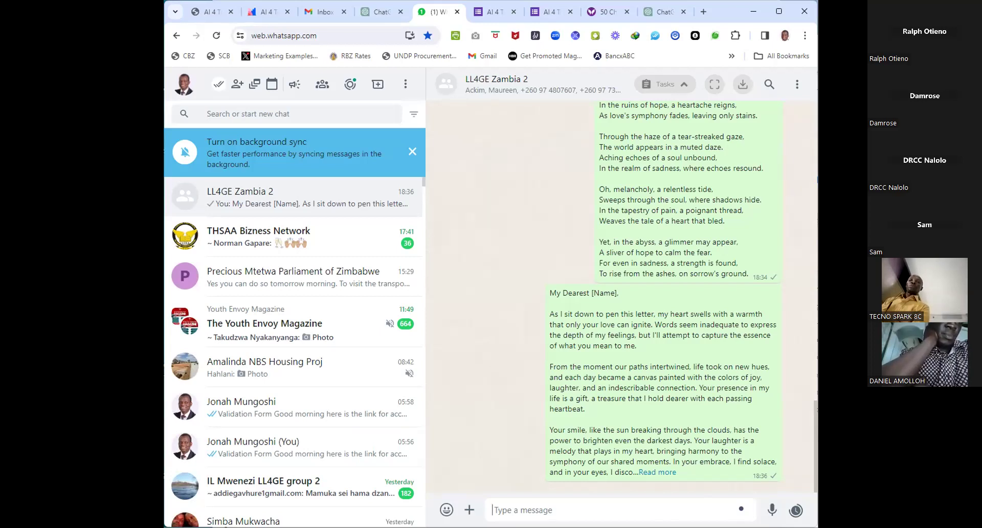
mouse_move(534, 382)
click(665, 472)
scroll(693, 475, down, 1)
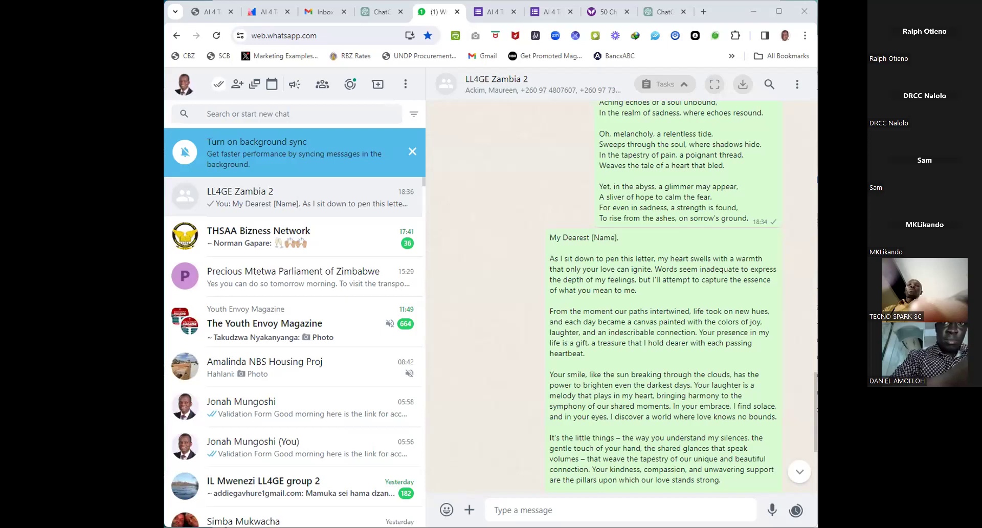
Return to the ChatGPT conversation and ask "What makes an effective teacher?".
click(667, 11)
click(593, 489)
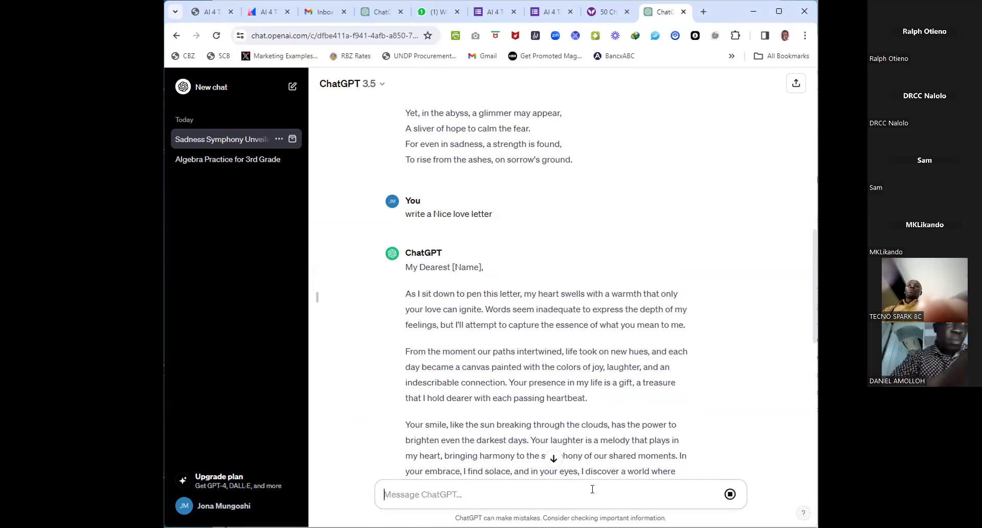
scroll(552, 484, down, 3)
scroll(551, 484, down, 5)
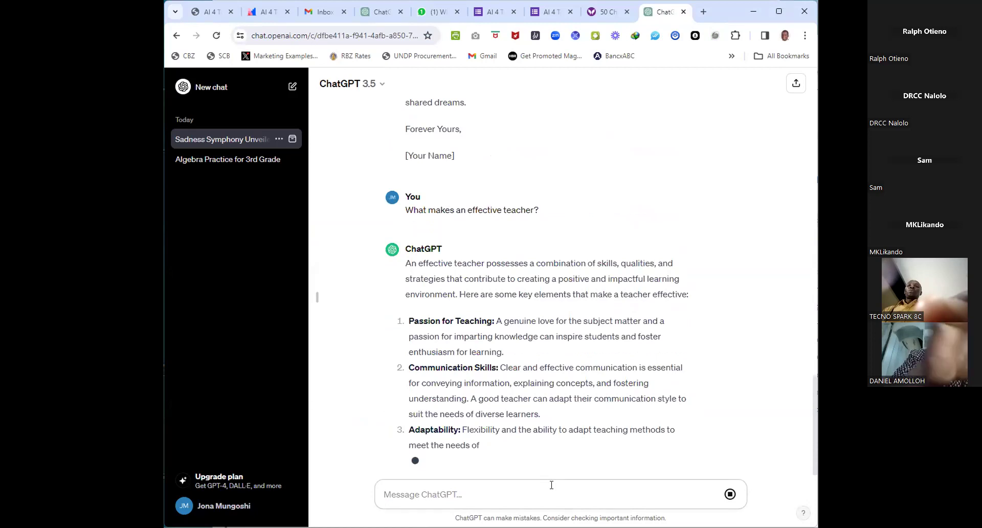
Read through ChatGPT's full answer on what makes an effective teacher, from the introduction to the closing paragraph.
scroll(551, 485, up, 1)
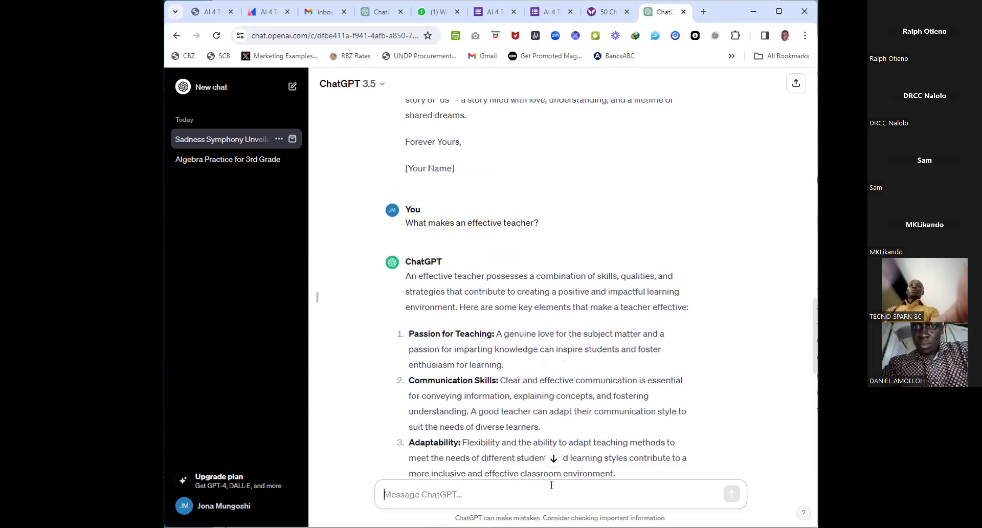
scroll(551, 485, down, 3)
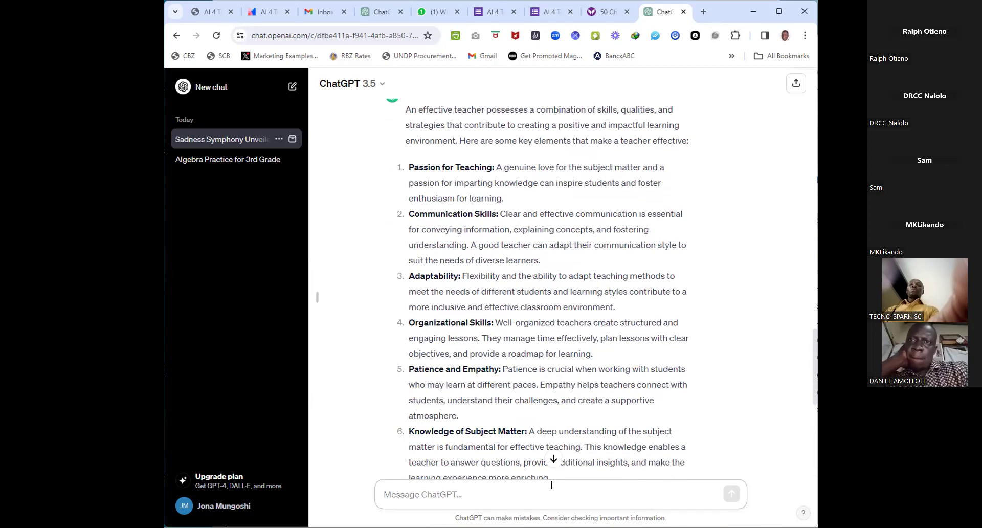
scroll(551, 484, down, 1)
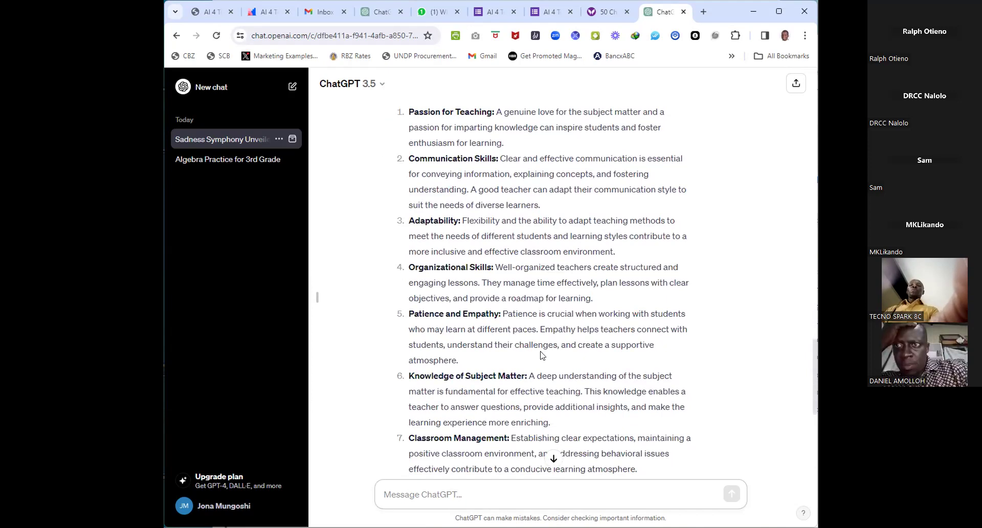
scroll(542, 353, down, 1)
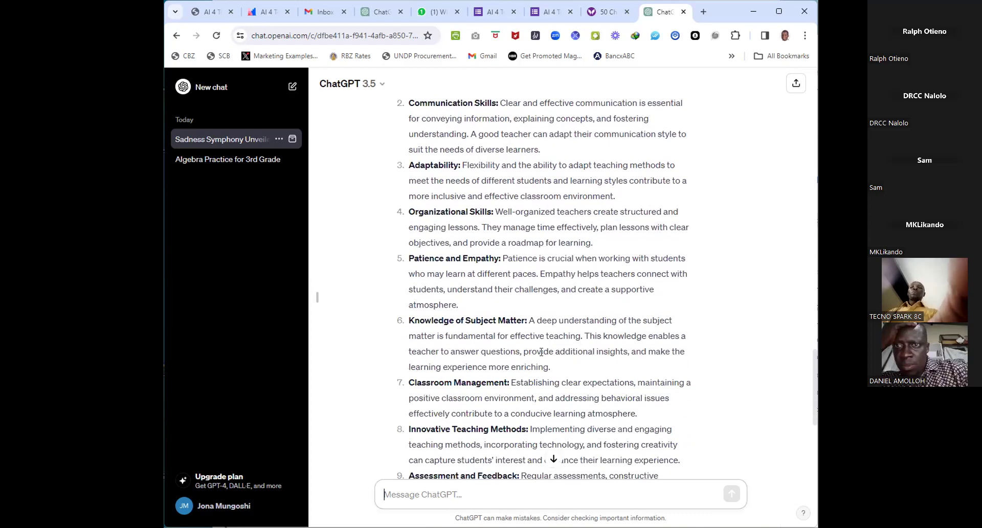
scroll(542, 353, down, 1)
scroll(541, 351, down, 1)
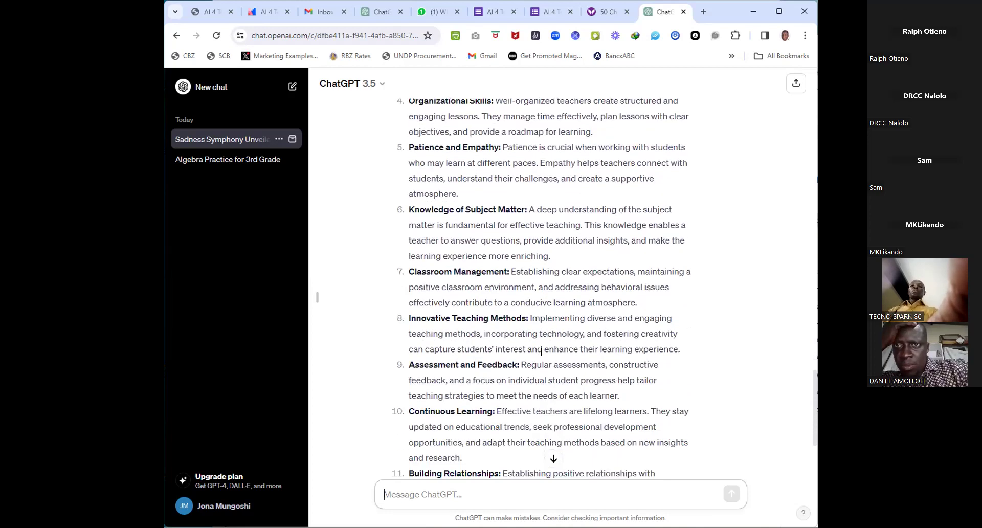
scroll(541, 352, down, 1)
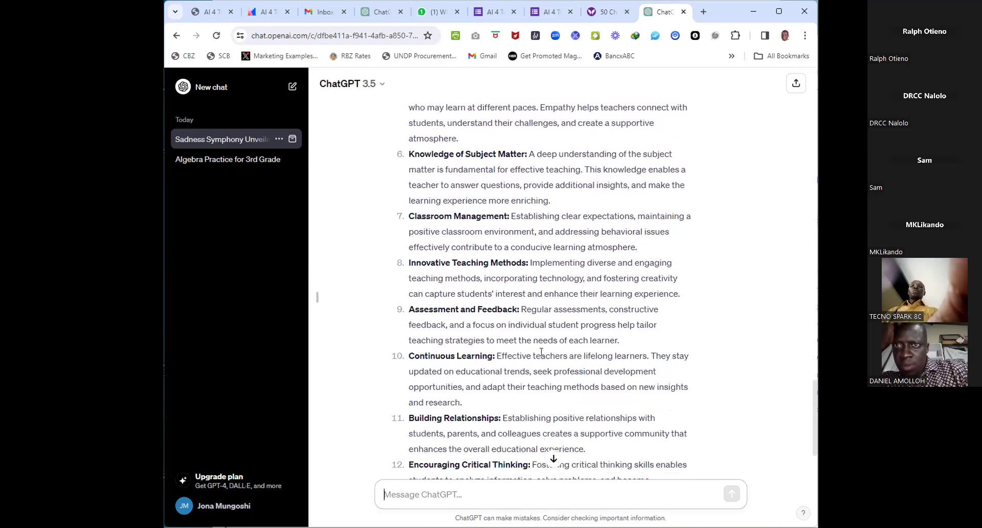
scroll(541, 351, down, 1)
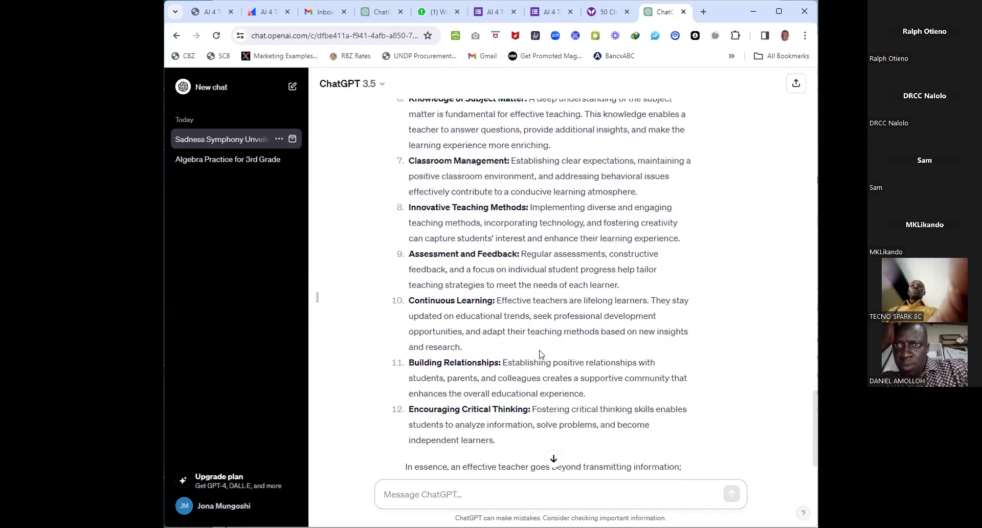
scroll(542, 351, down, 1)
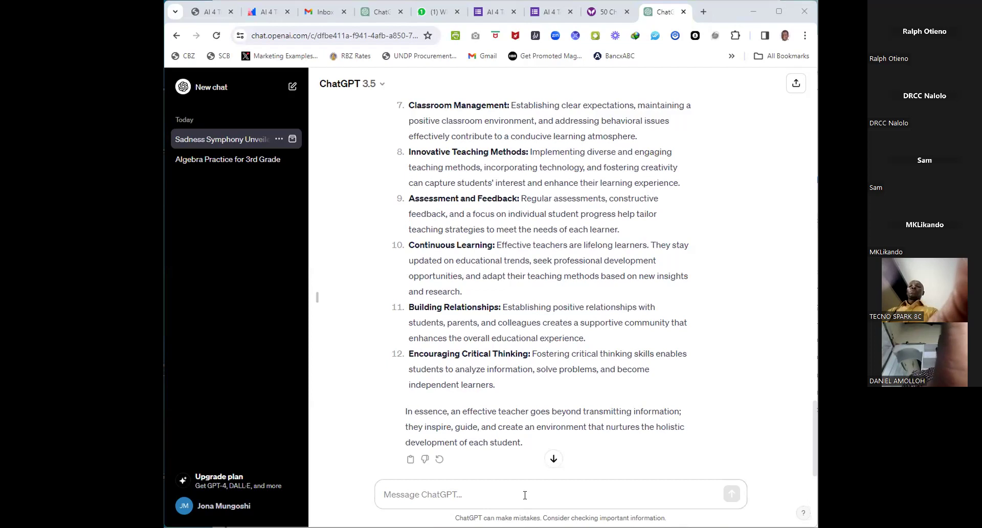
Enter the ChatGPT prompt "Create a set of practice problems for 3rd grade students learning beginner algebra." and post it in WhatsApp's LL4GE Zambia 2 group.
key(ctrl+v)
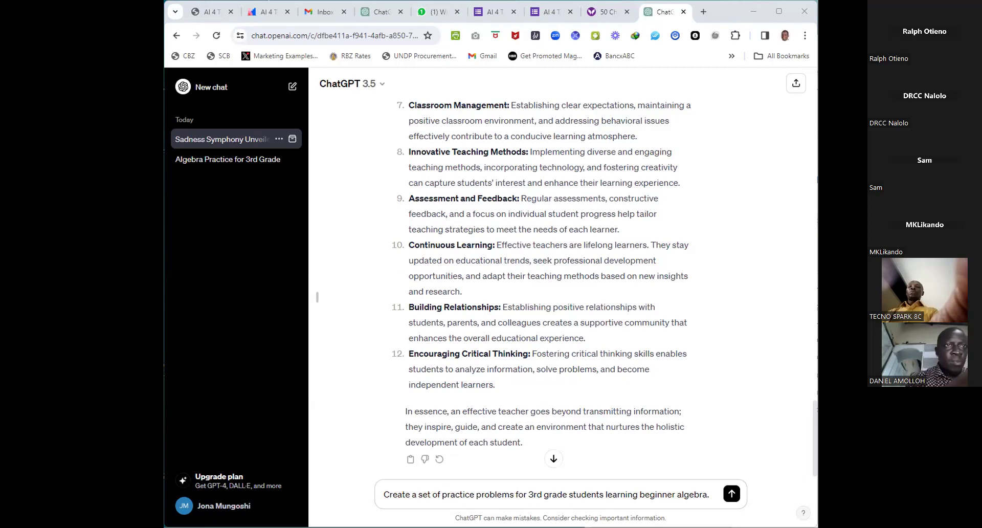
click(433, 12)
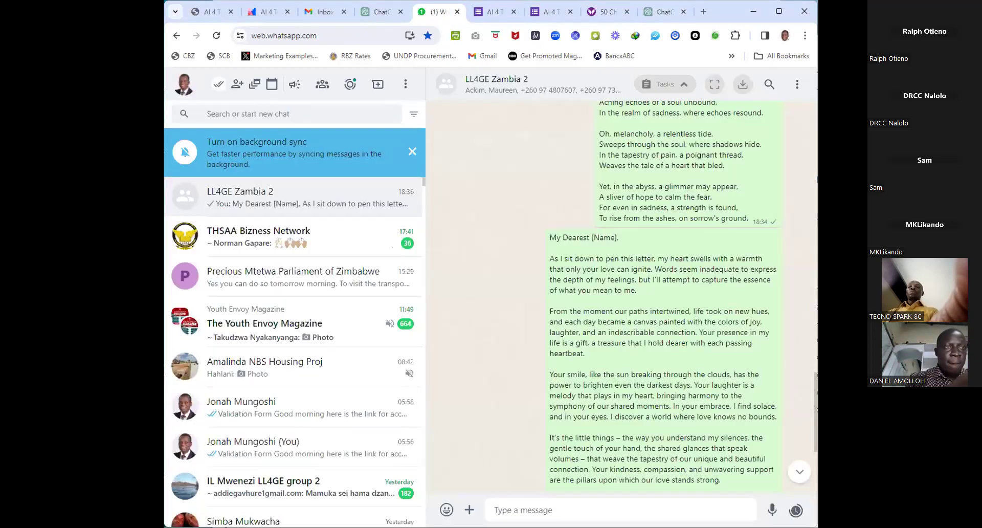
click(492, 510)
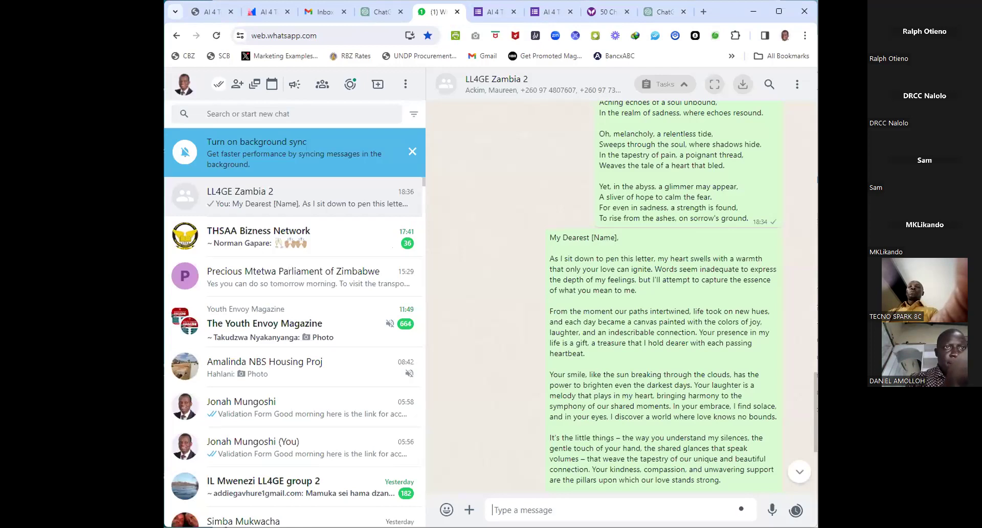
click(663, 12)
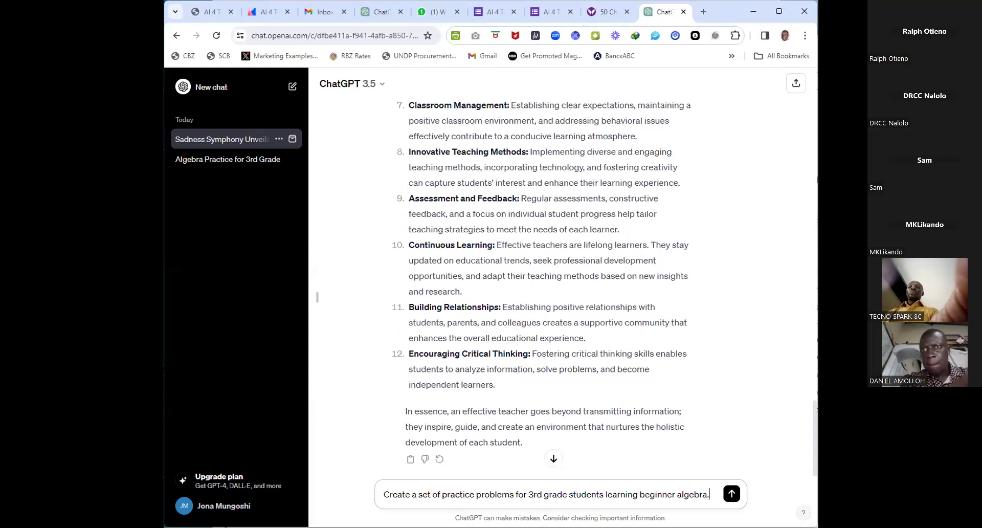
Submit the 3rd grade algebra prompt in ChatGPT and copy the complete generated set of practice problems.
key(Return)
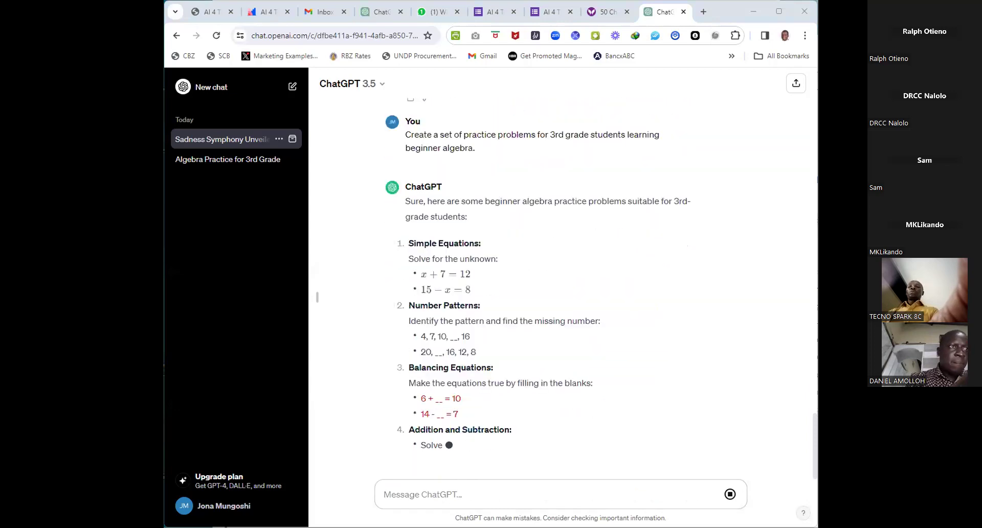
scroll(555, 223, up, 2)
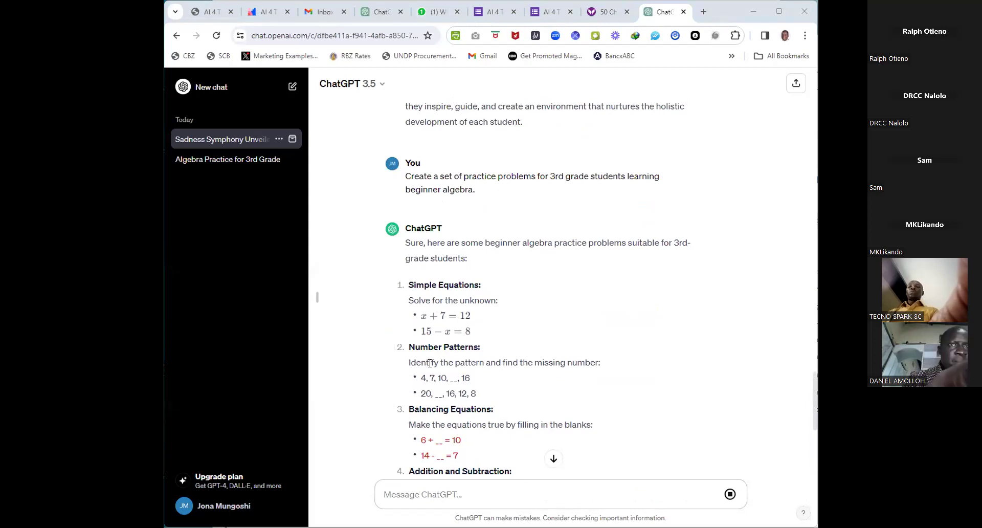
scroll(505, 341, down, 2)
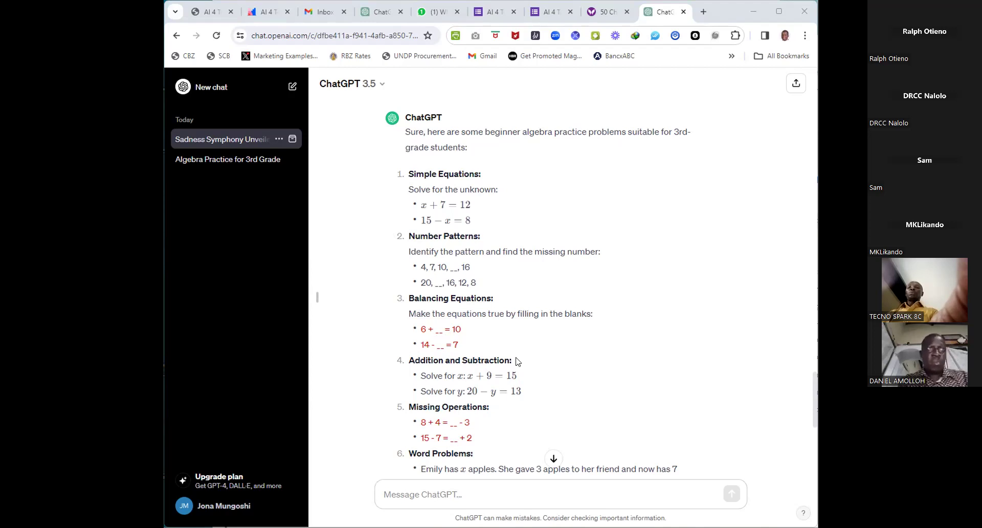
scroll(517, 359, down, 7)
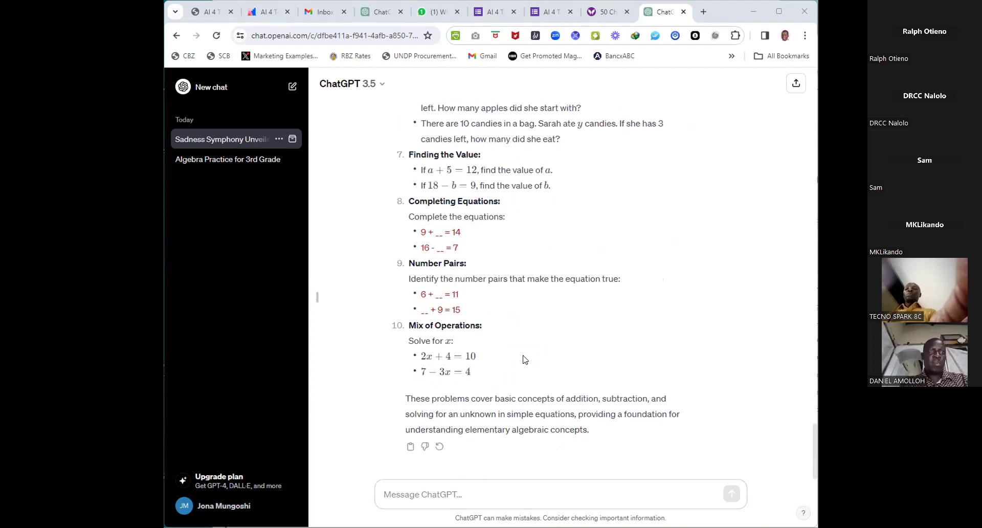
click(411, 447)
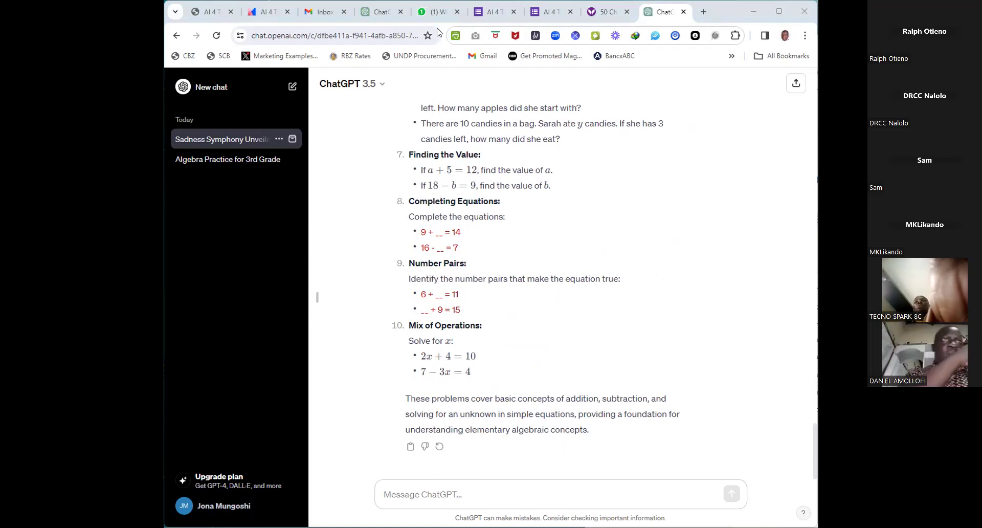
Switch to WhatsApp Web and send the copied algebra practice problems to the LL4GE Zambia 2 group.
click(432, 12)
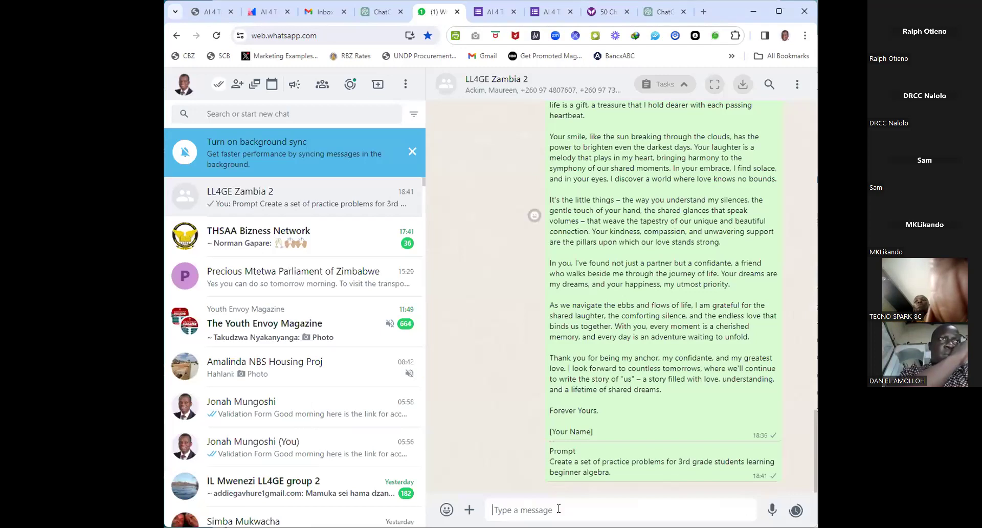
key(ctrl+v)
key(Return)
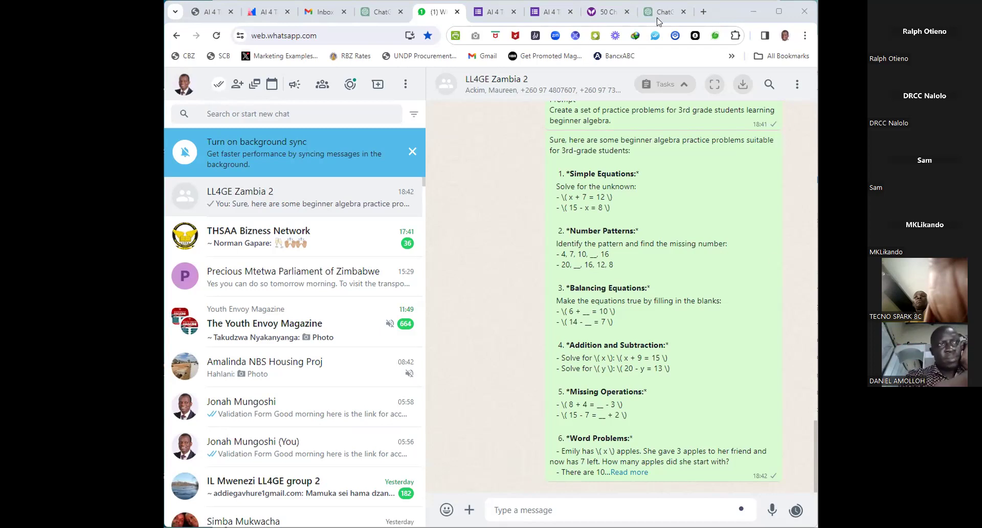
Return to the ChatGPT conversation and ask "How a 21st century teacher should teach effectively?".
key(ctrl+9)
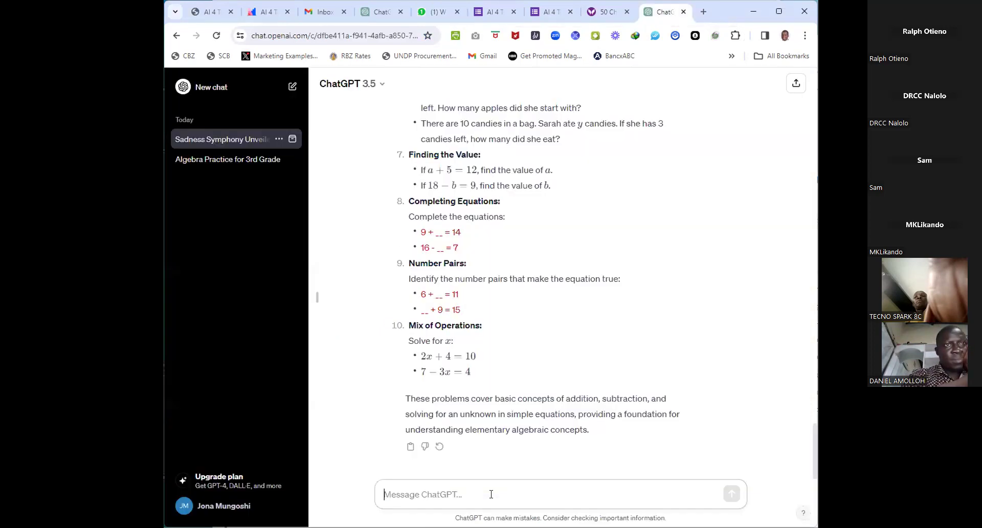
key(ctrl+v)
key(Return)
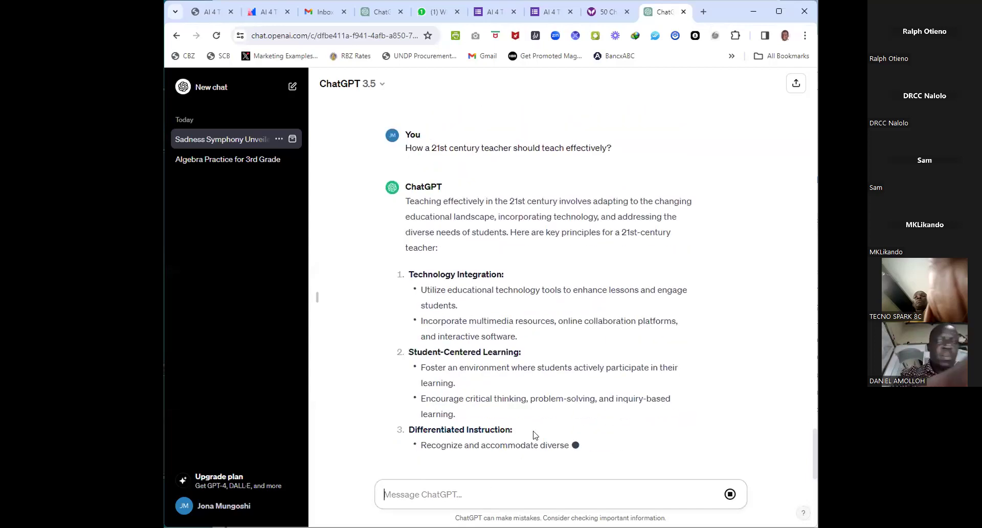
Read through ChatGPT's principles for effective 21st-century teaching, from Technology Integration to Cultural Competence.
scroll(535, 435, up, 1)
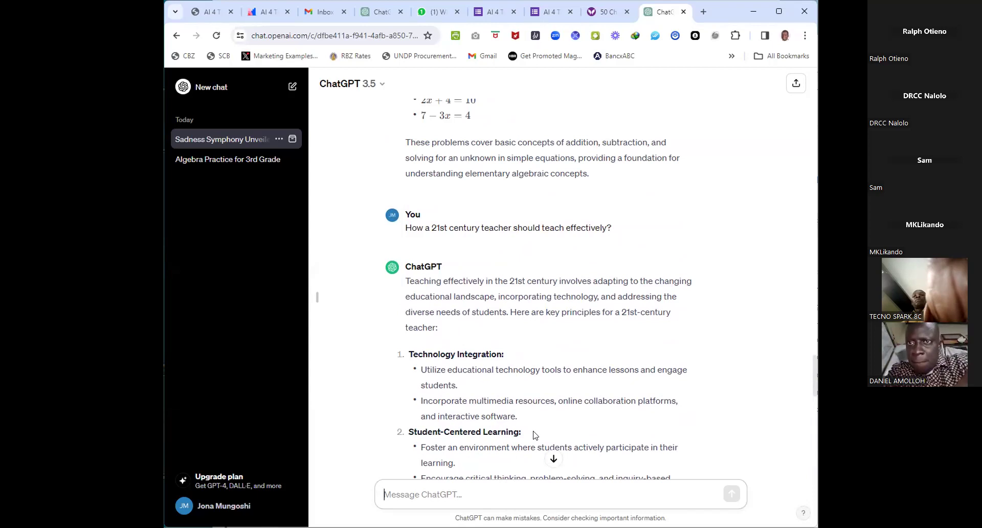
scroll(535, 435, down, 1)
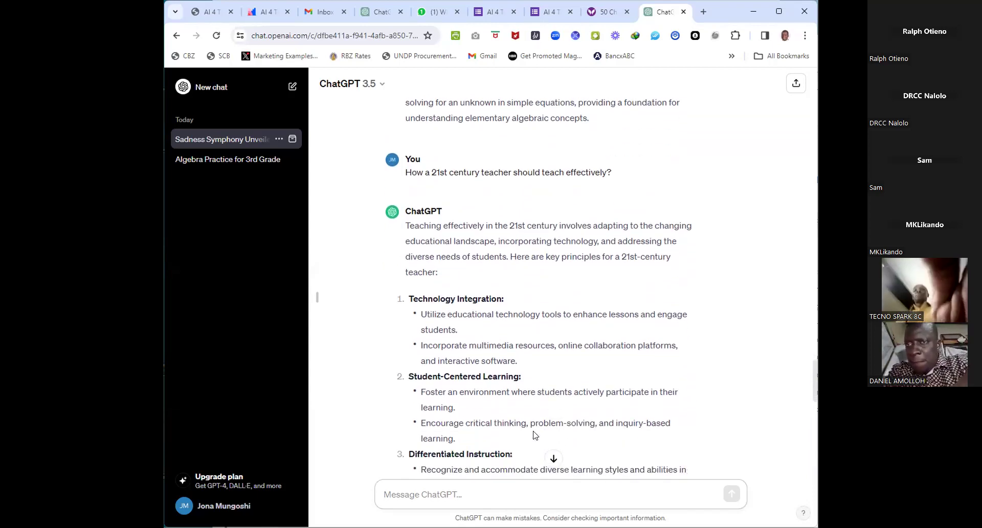
scroll(535, 434, down, 1)
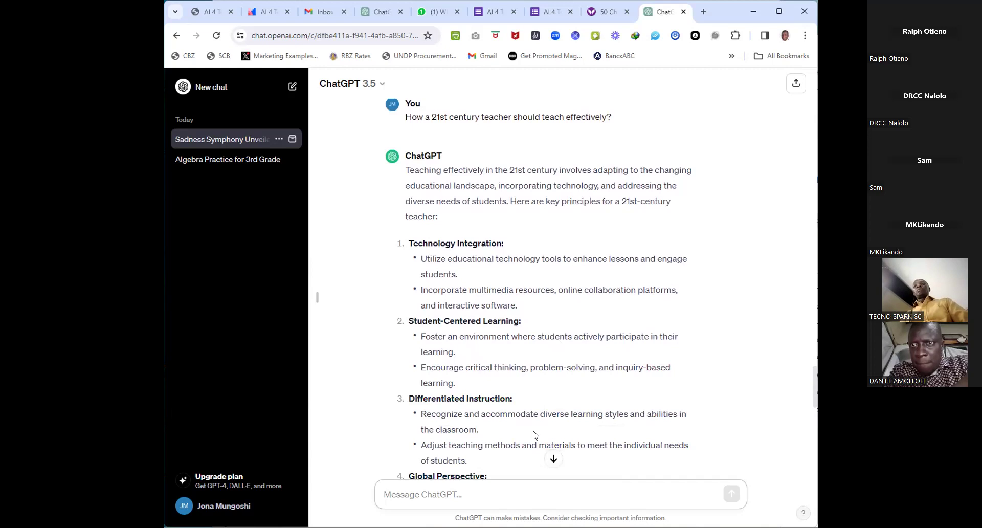
scroll(535, 435, down, 2)
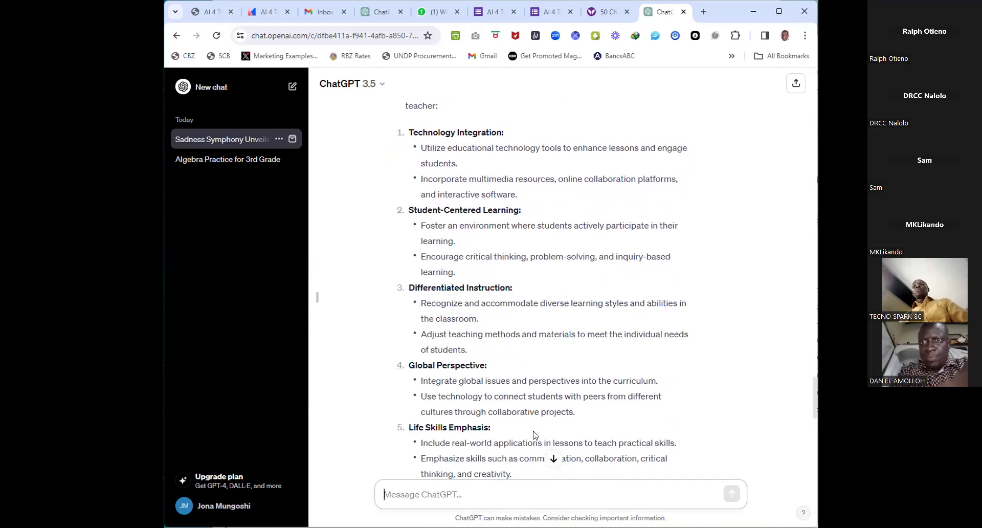
scroll(535, 435, down, 2)
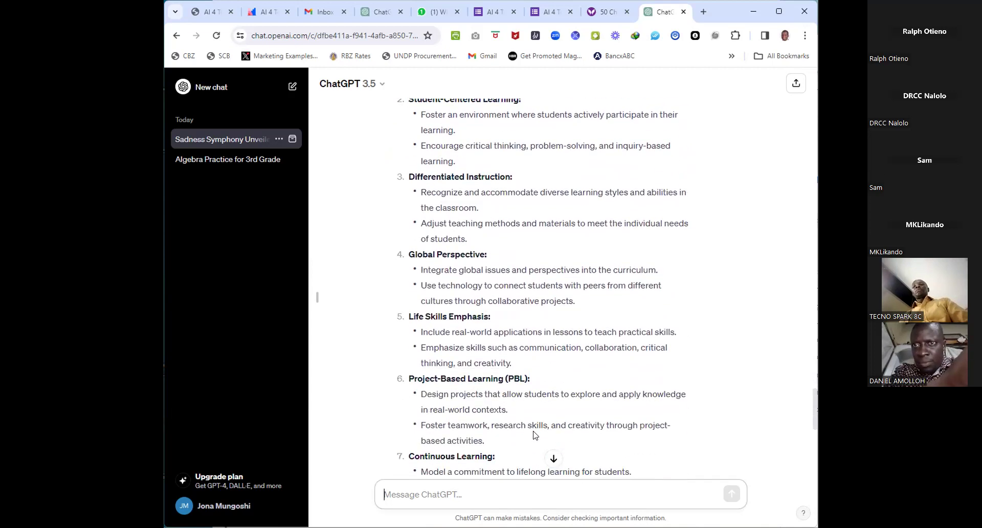
scroll(535, 435, down, 1)
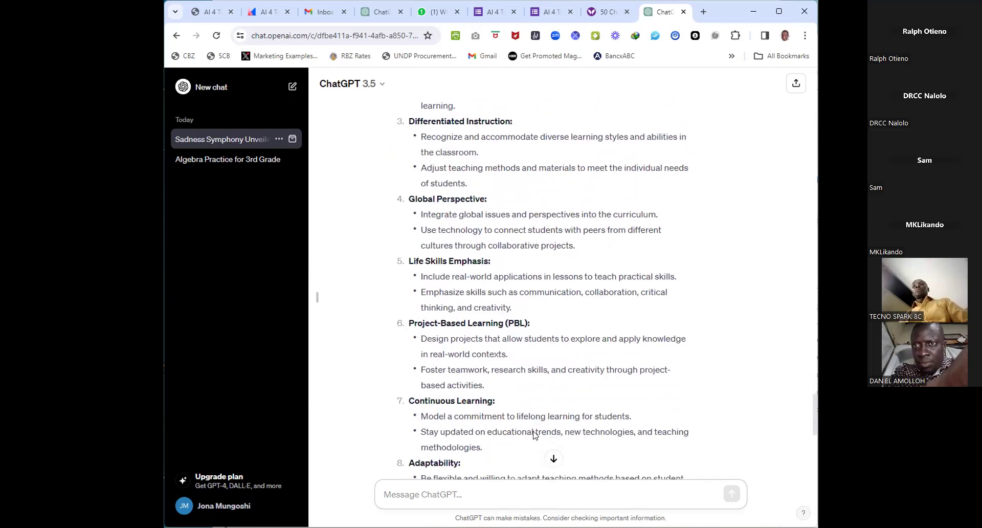
scroll(534, 434, down, 2)
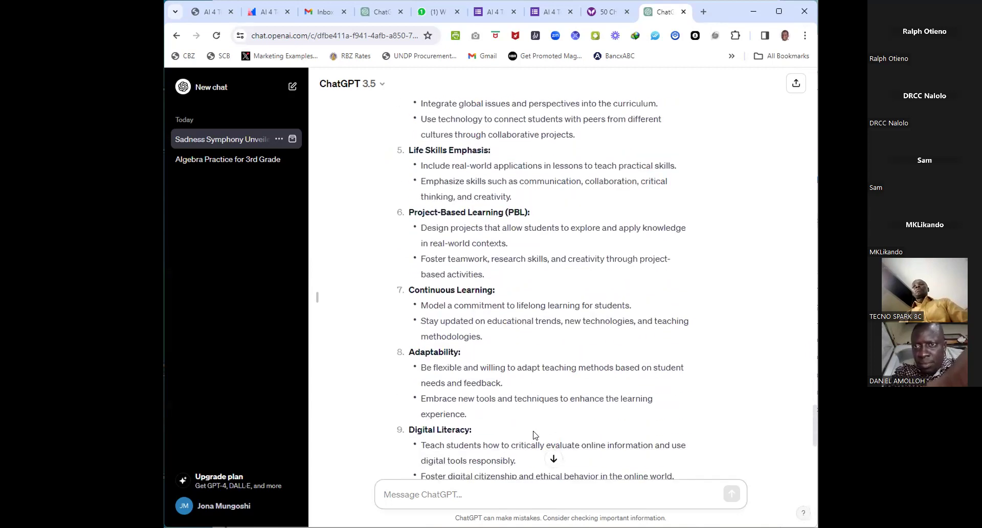
scroll(535, 434, down, 1)
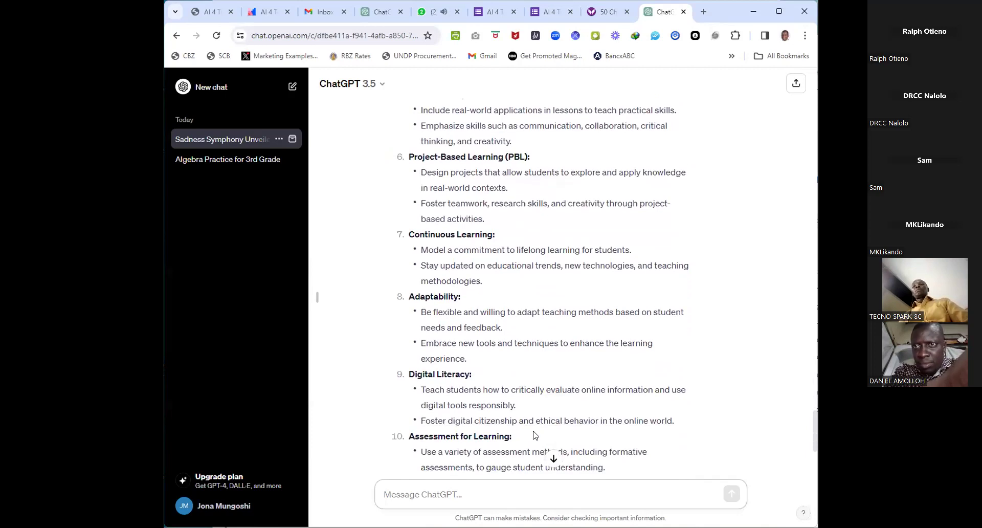
scroll(550, 328, down, 2)
scroll(550, 328, down, 1)
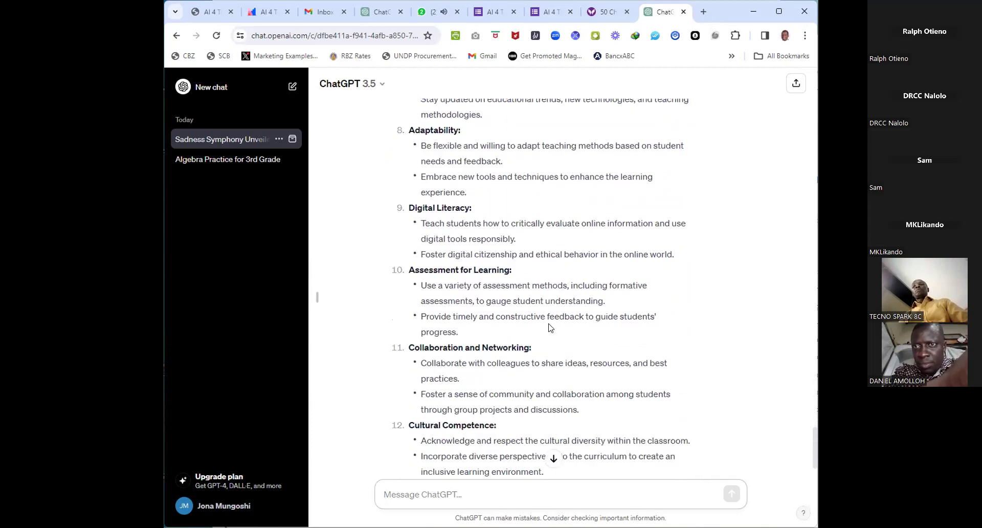
scroll(550, 328, down, 1)
scroll(550, 329, down, 1)
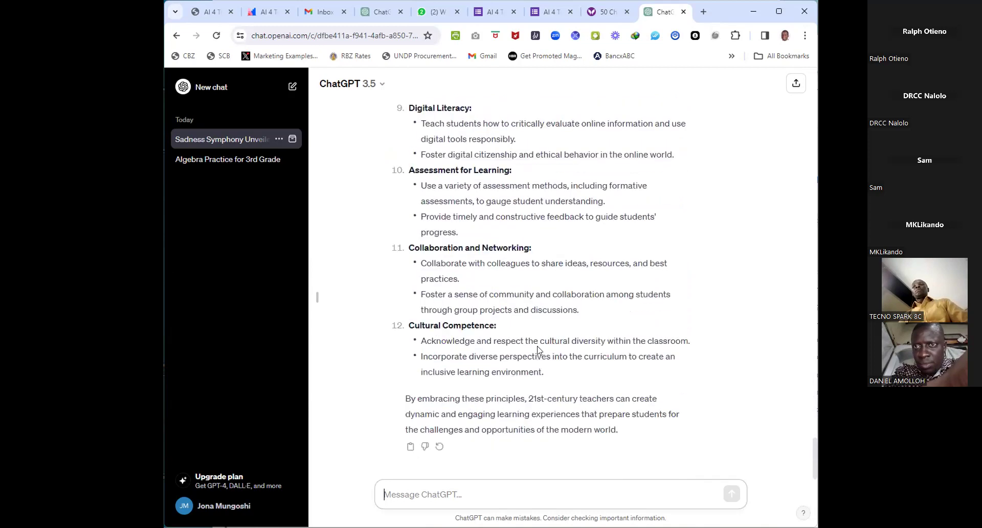
Copy the complete answer on 21st-century teaching and send it to the LL4GE Zambia 2 group in WhatsApp Web.
click(410, 448)
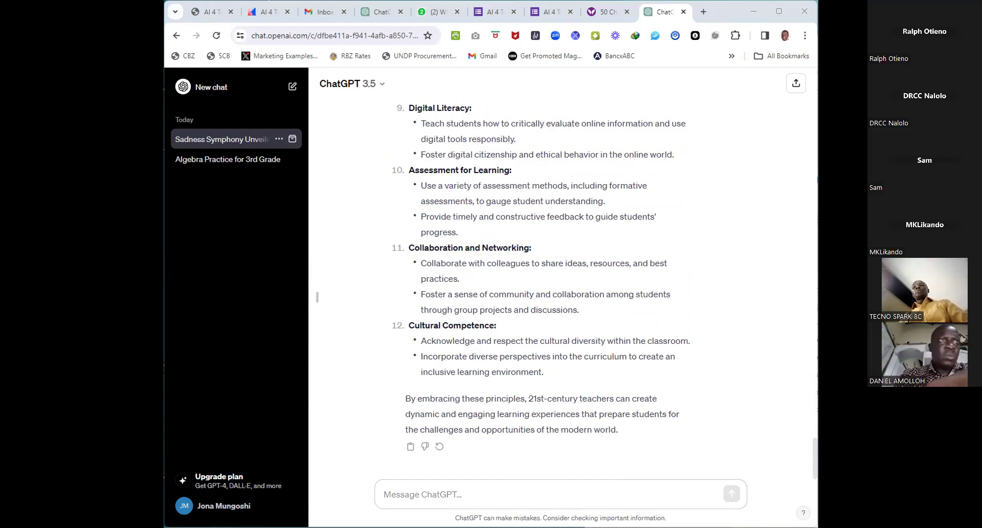
click(433, 11)
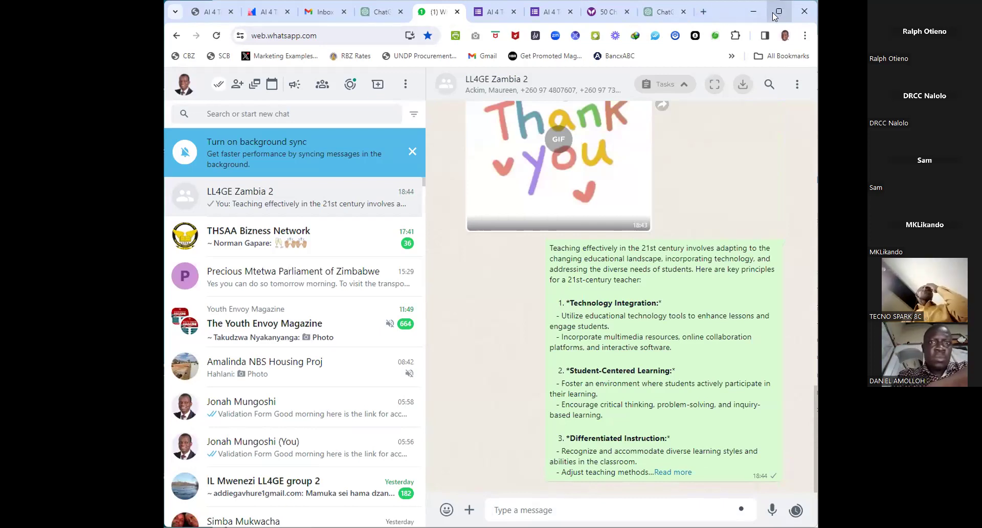
Open poe.com/ChatGPT in a new browser tab.
click(702, 13)
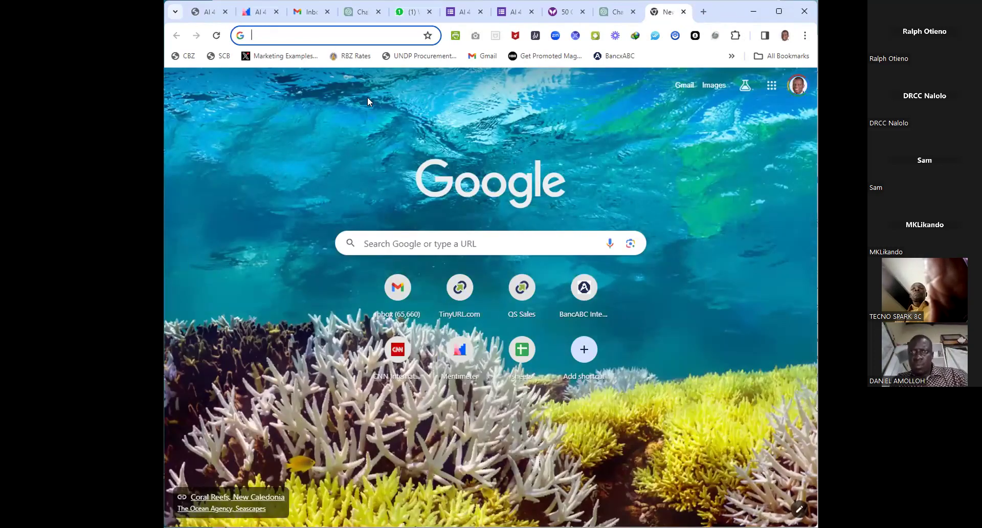
click(369, 35)
text(poe.com/ChatGPT)
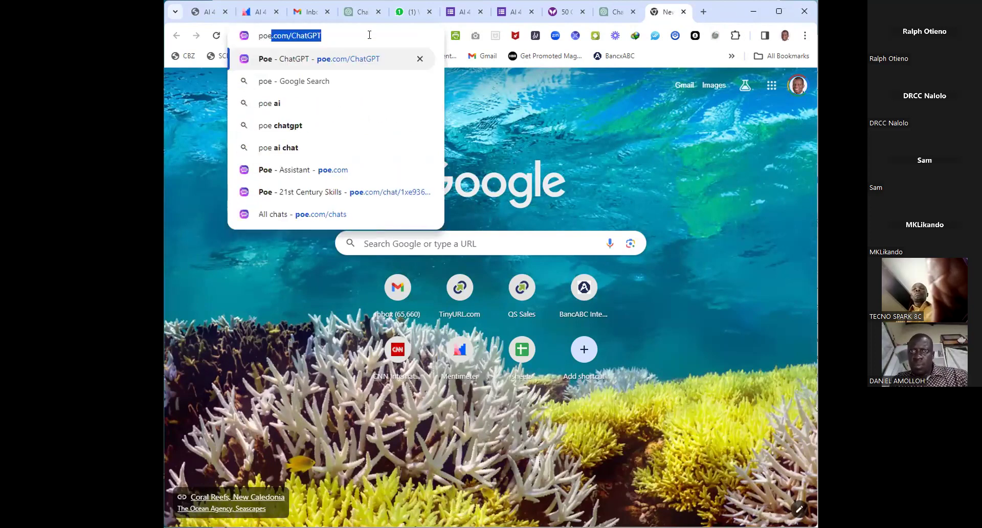
key(Return)
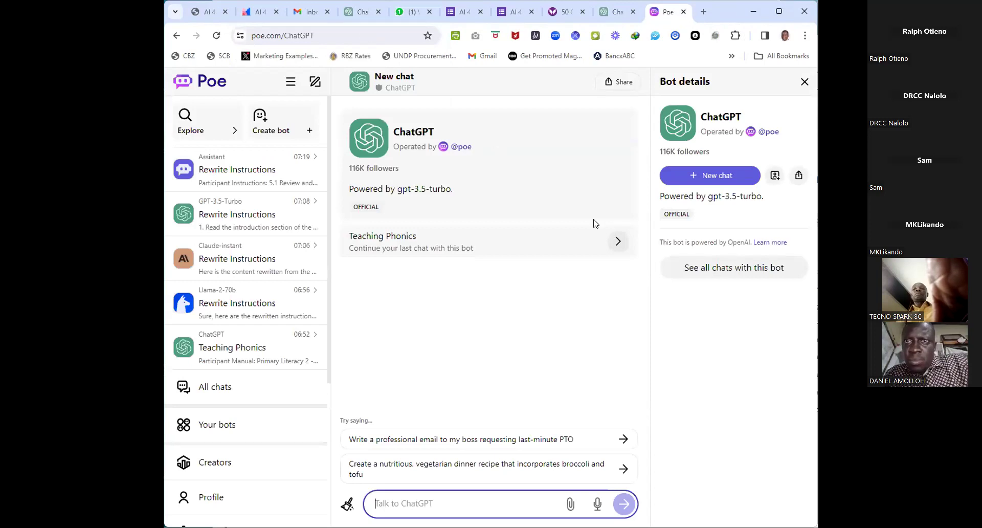
Open Poe's full list of your bots and look through the available AI models.
click(789, 432)
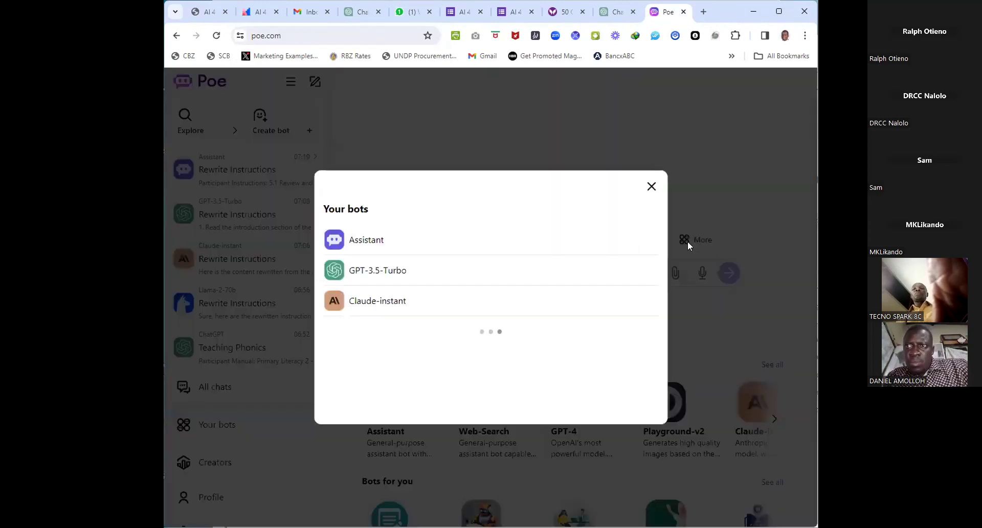
click(685, 242)
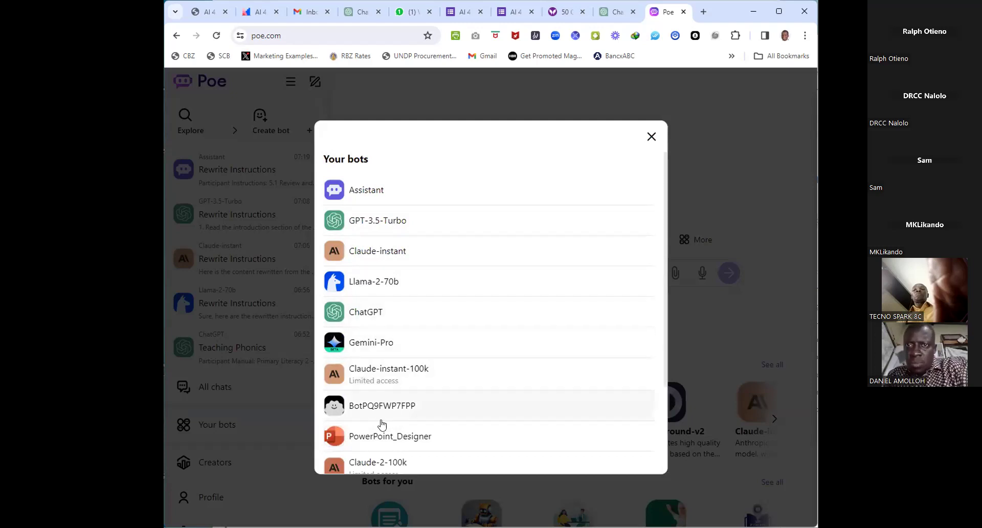
scroll(403, 406, down, 2)
scroll(399, 360, down, 5)
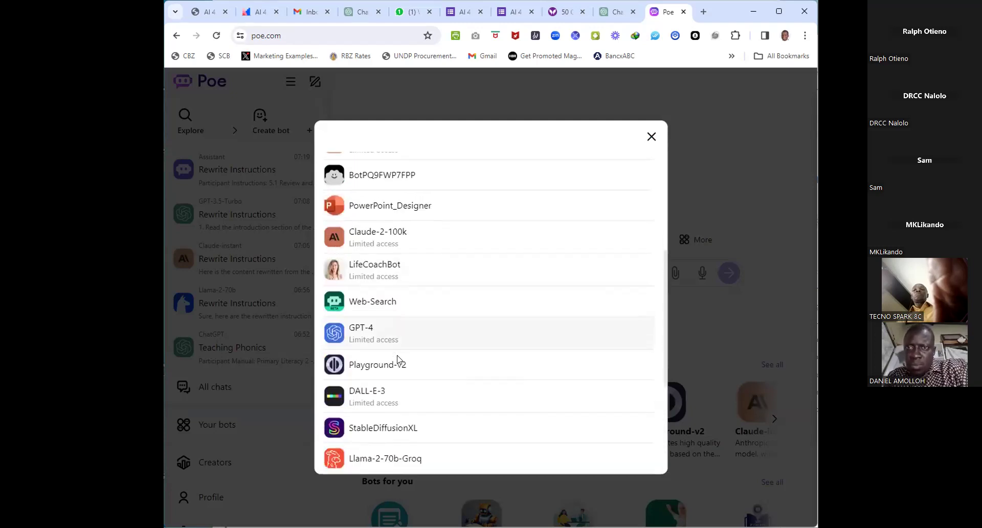
scroll(398, 360, up, 8)
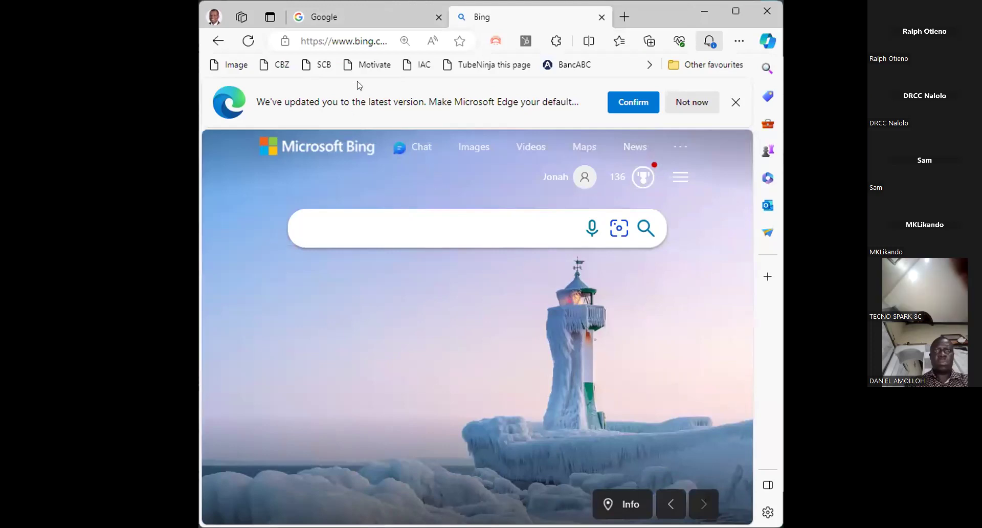
In Microsoft Edge, search for "bing", open the Bing home page and start its Copilot chat.
click(336, 39)
text(bing)
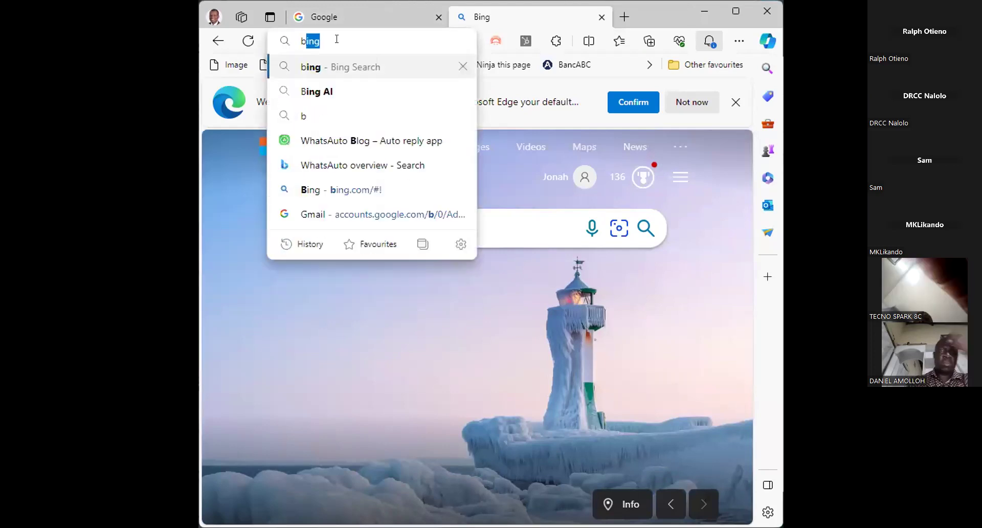
key(Return)
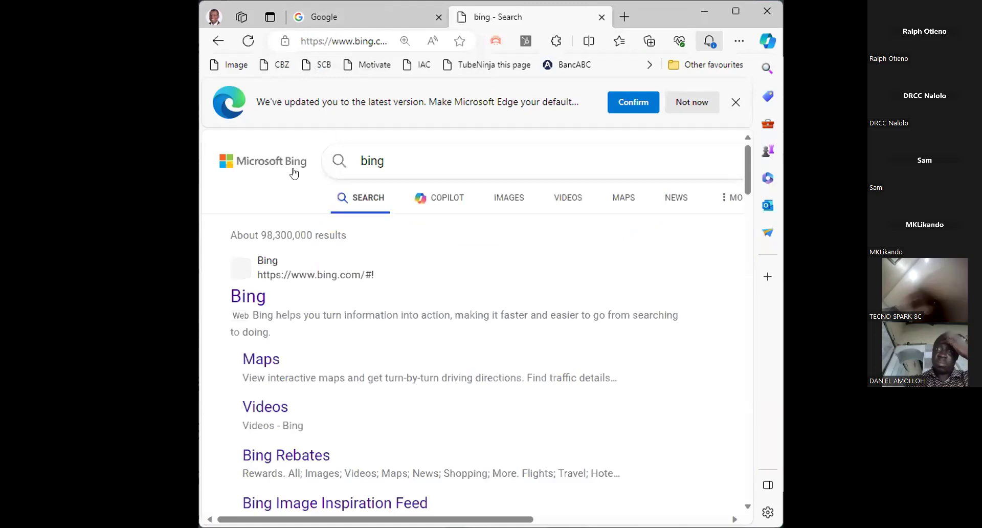
click(246, 296)
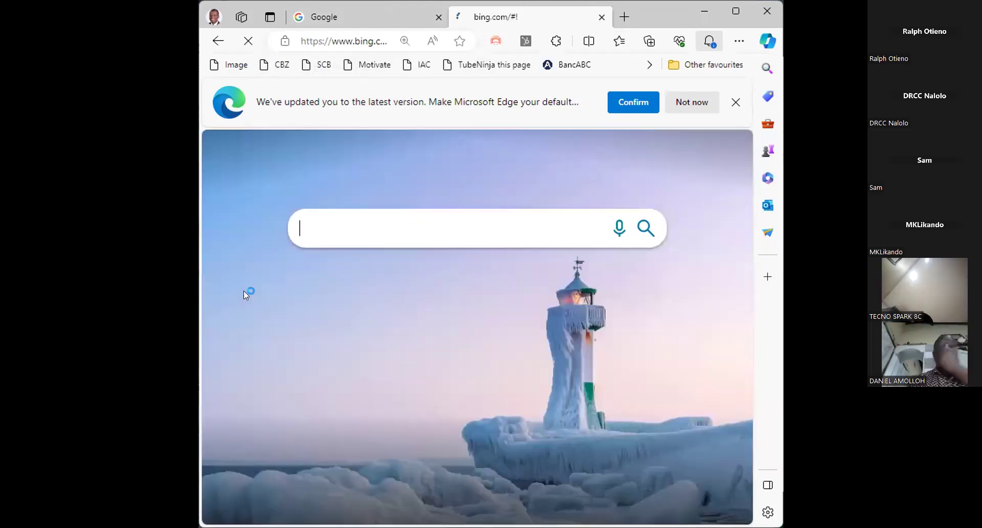
click(412, 150)
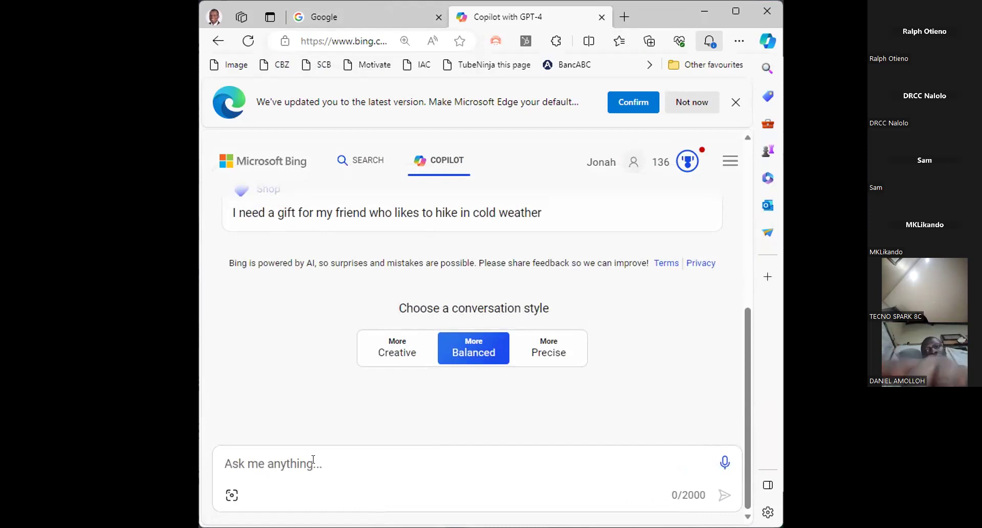
Ask Copilot for "Brief history of the independence of east african countries".
text(Brief history of the in)
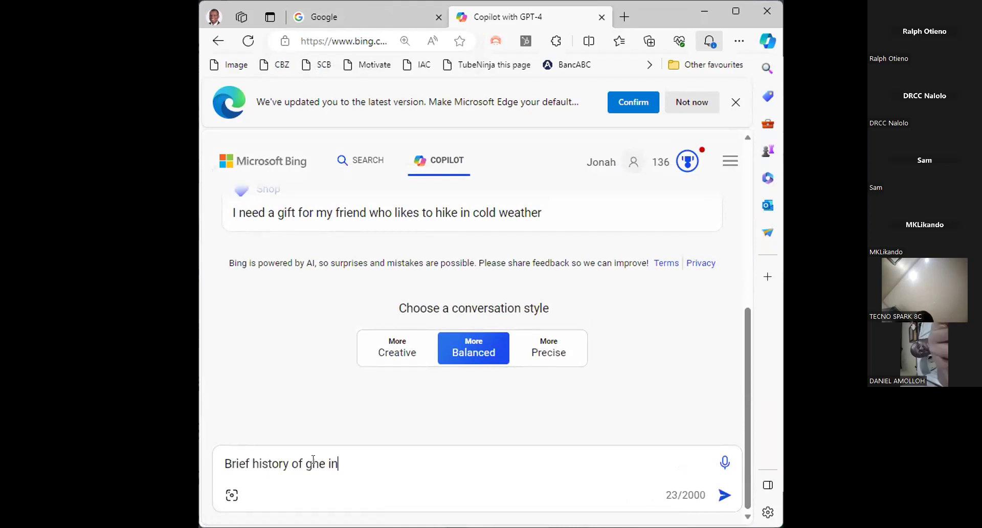
text(dependence of )
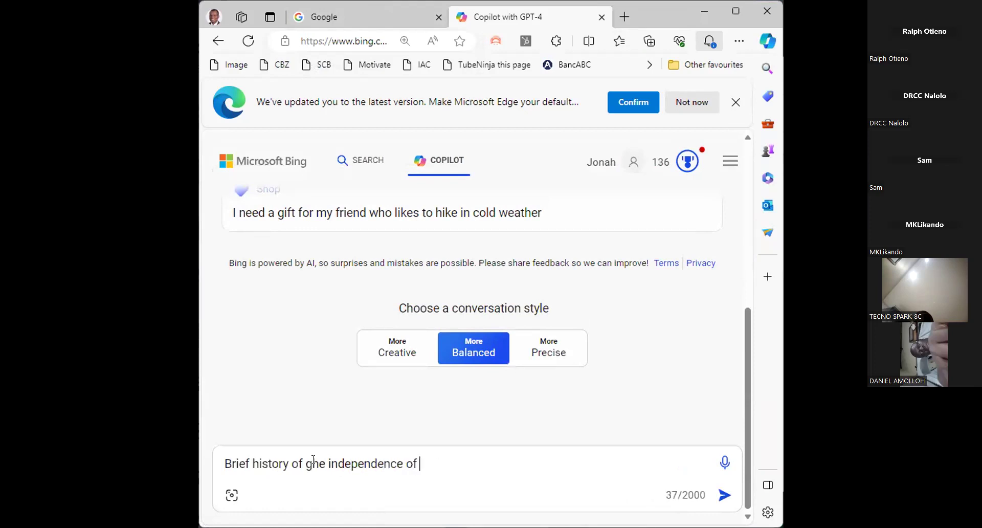
text(east african countr)
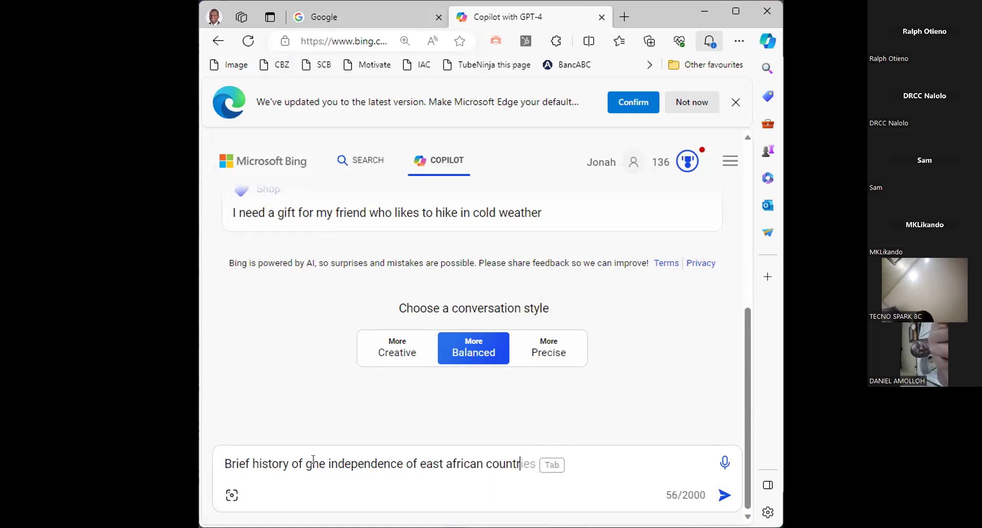
text(ies)
click(311, 464)
key(BackSpace)
text(t)
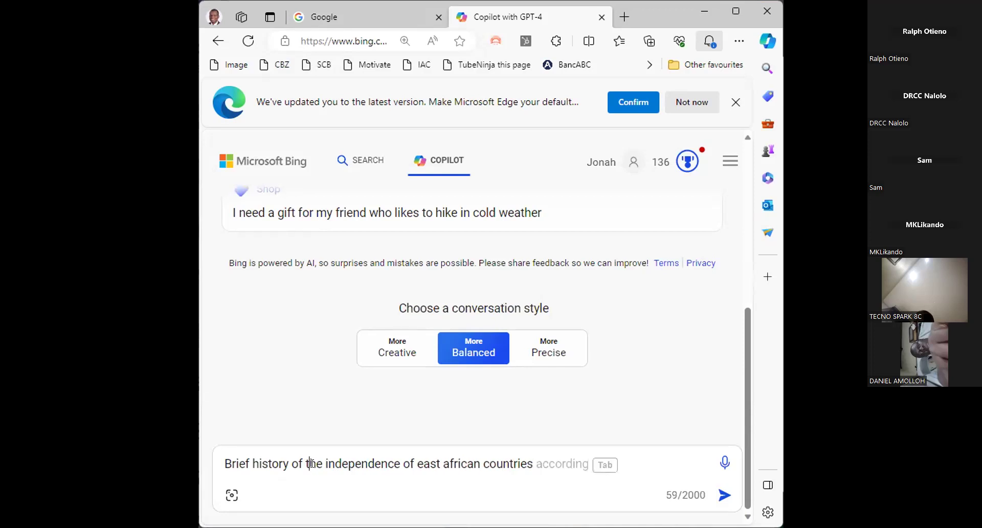
key(Return)
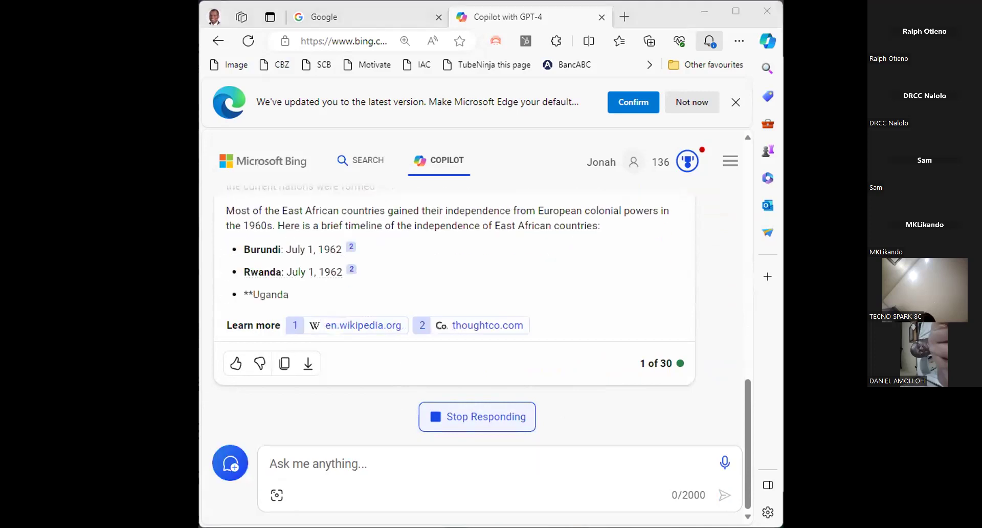
Maximize the browser window and send Copilot the follow-up prompt "tell me more" about East African independence.
click(729, 14)
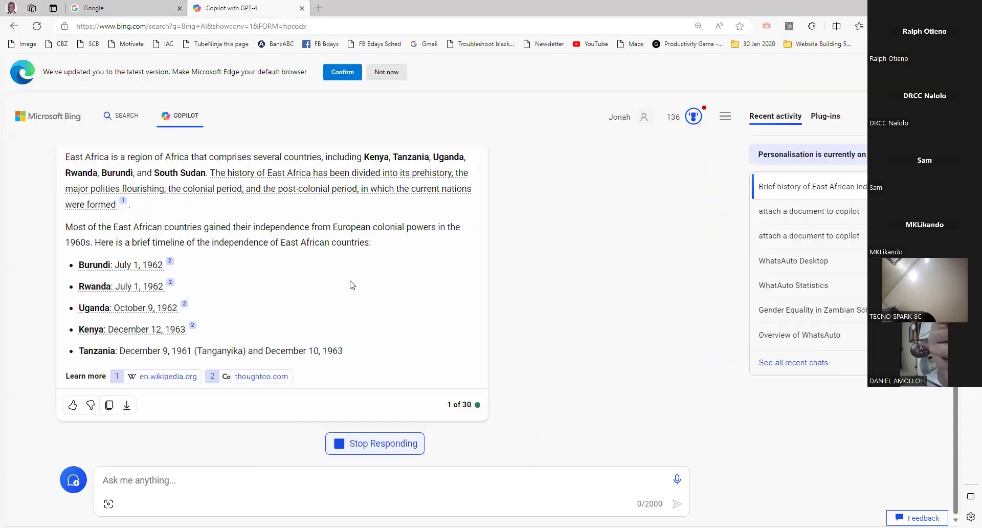
scroll(352, 285, up, 4)
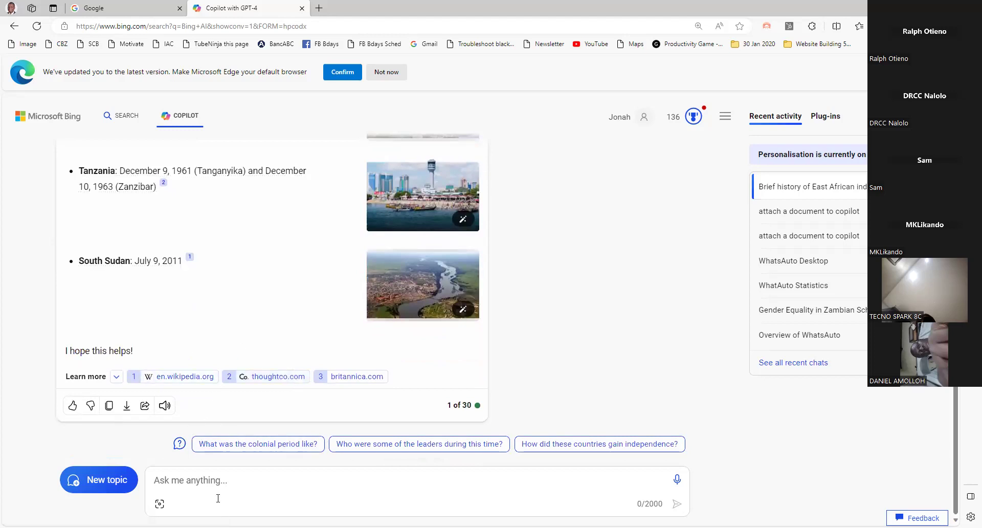
text(tell me nore)
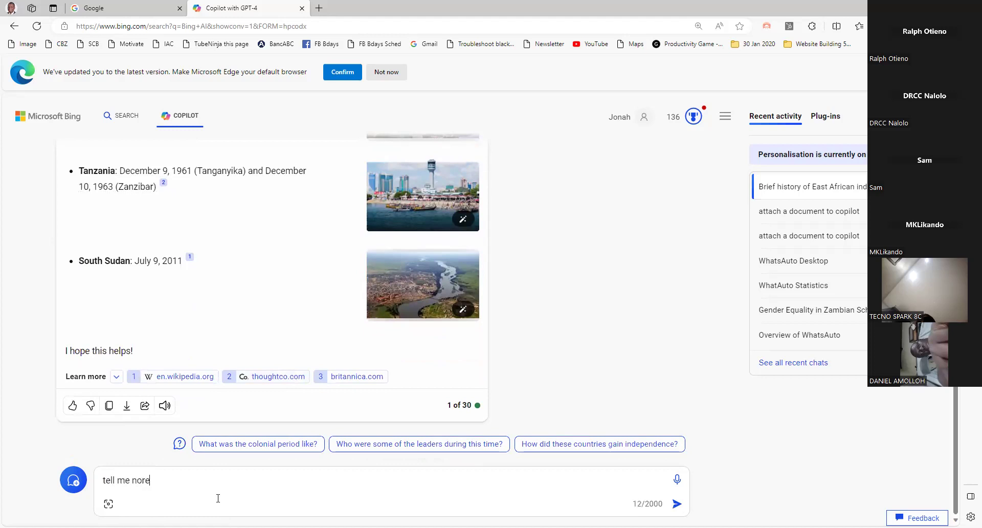
text(ore)
key(Return)
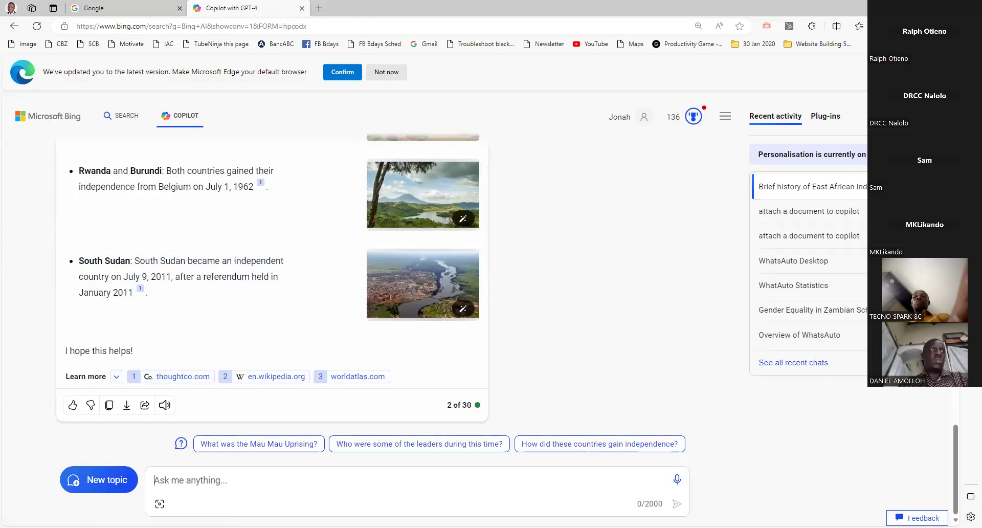
key(alt+Tab)
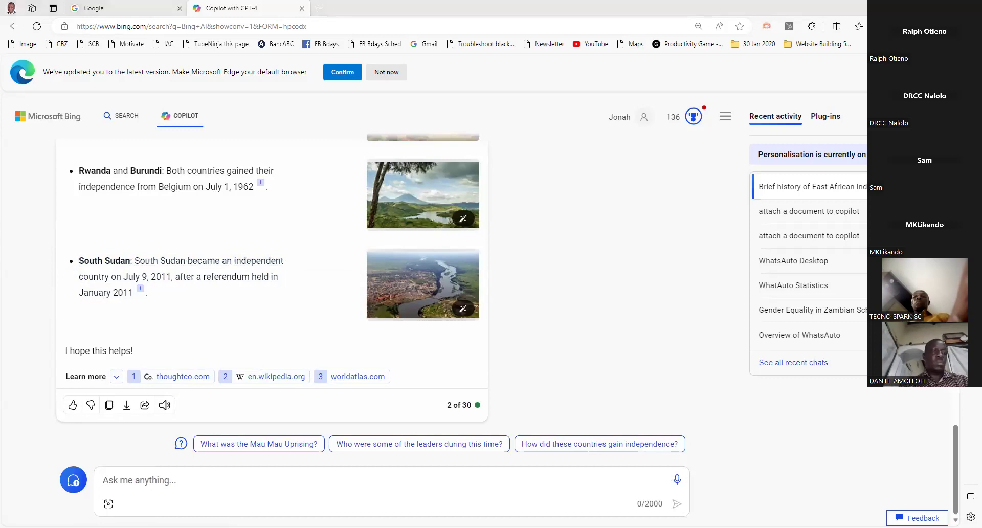